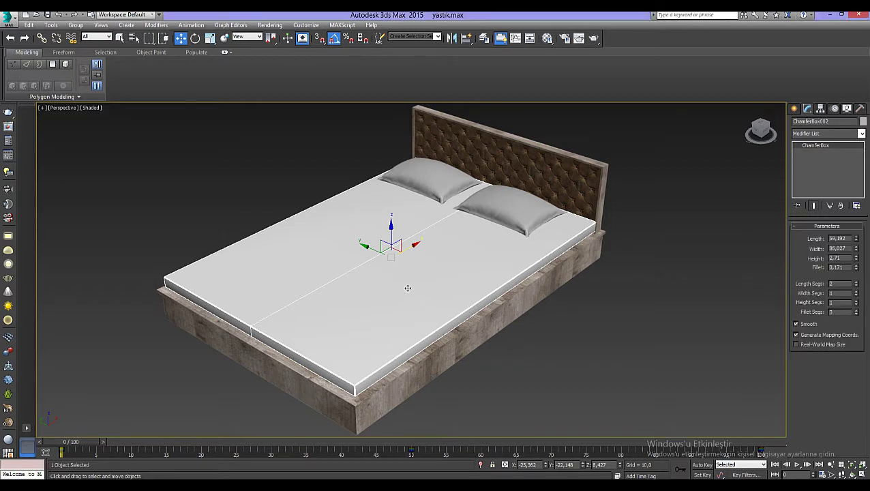
Draw a plane covering the whole bed in the Top view.
key("t")
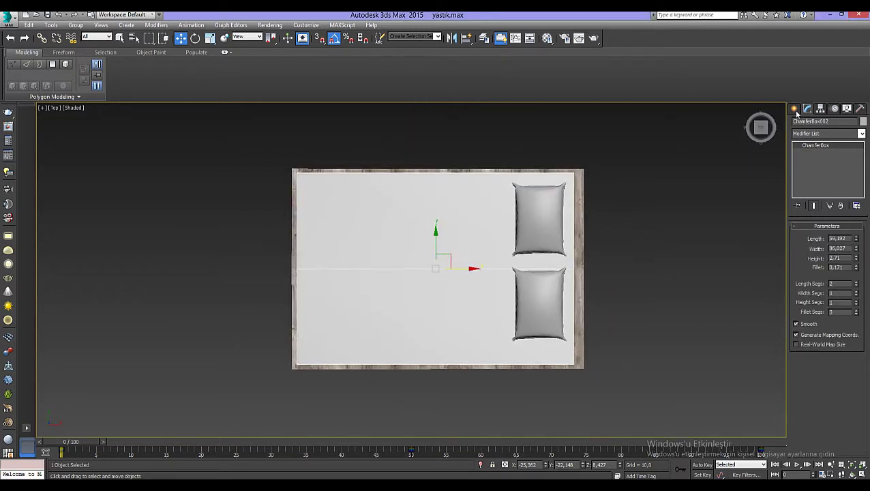
left_click(794, 109)
left_click(851, 207)
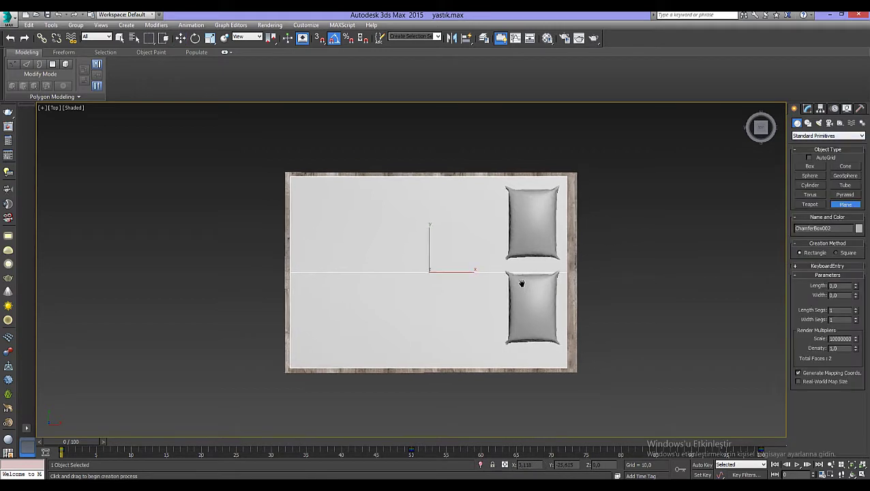
mouse_move(256, 141)
left_mouse_down()
mouse_move(435, 279)
mouse_move(550, 401)
left_mouse_up()
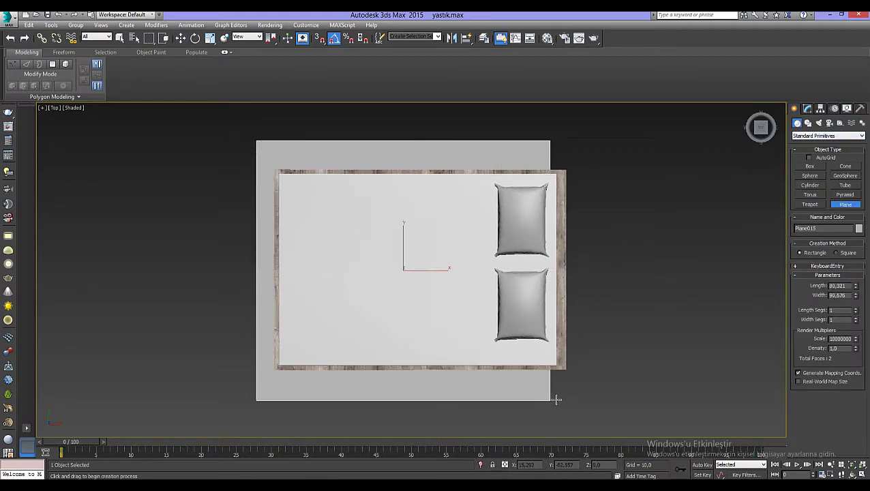
Lift the new plane up in Z to about 32,3, above the mattress.
key("w")
key("p")
middle_click_drag(517, 376, 410, 266, "alt")
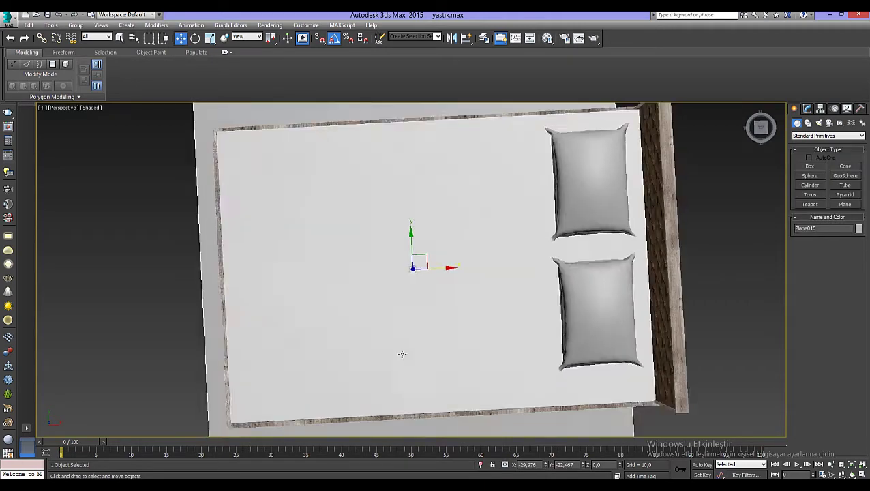
left_click_drag(410, 264, 410, 188)
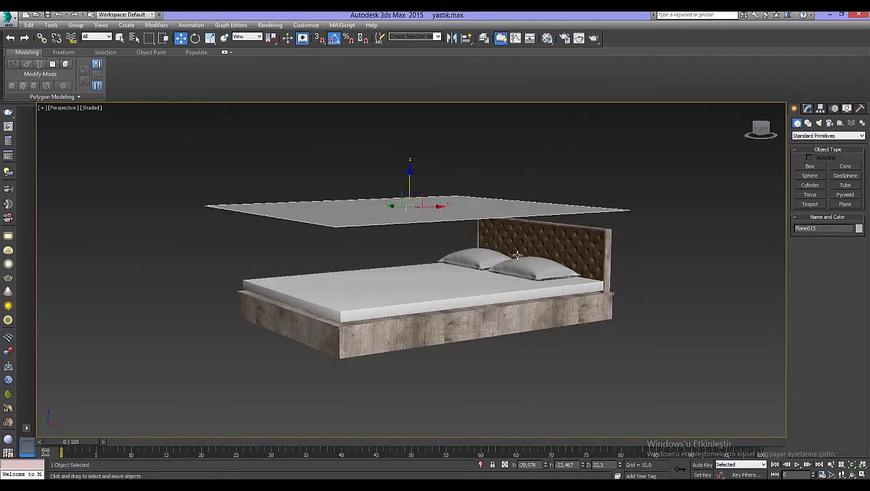
middle_click_drag(499, 372, 515, 351, "alt")
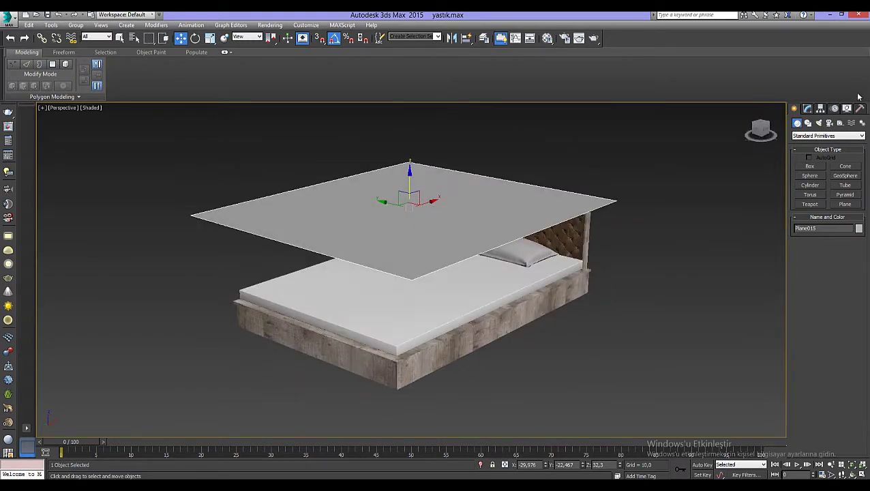
left_click(807, 109)
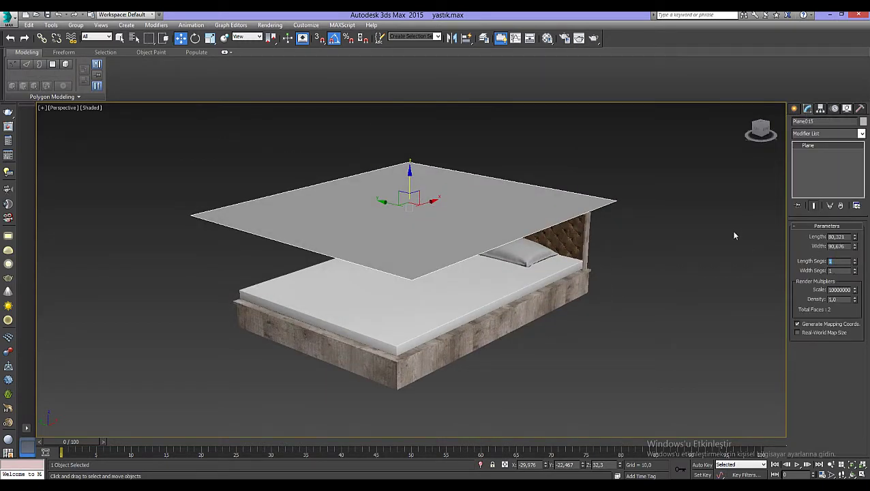
Set the plane's Length Segs and Width Segs to 30.
type("20")
key("Tab")
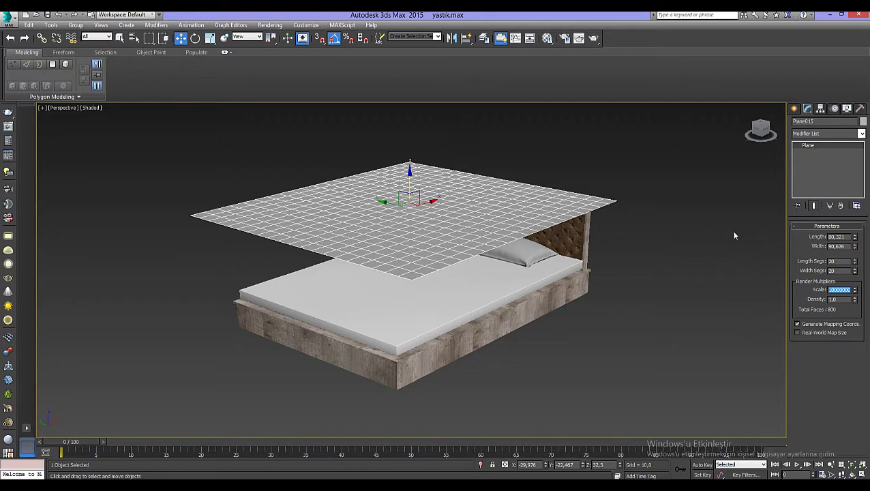
double_click(832, 260)
type("30")
key("Tab")
type("30")
key("Tab")
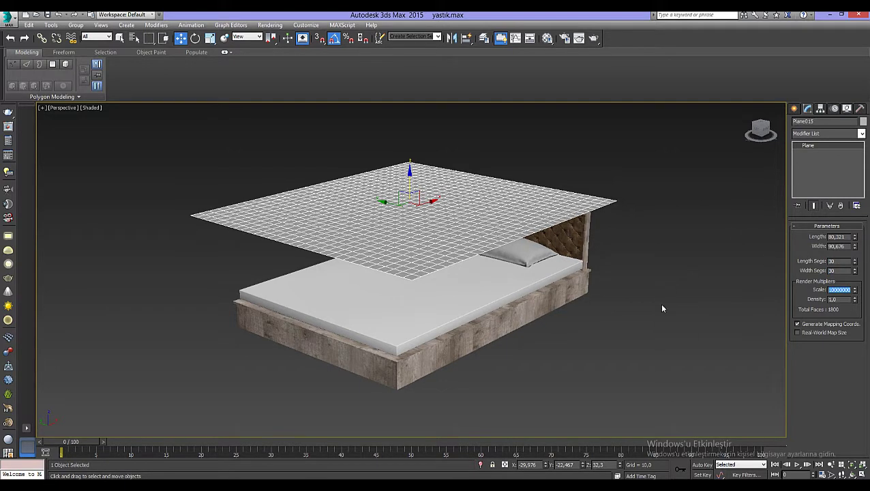
Lower the plane to Z 22,497 so it just clears the pillows.
middle_click_drag(662, 309, 434, 319, "alt")
scroll(434, 319, "down", 3)
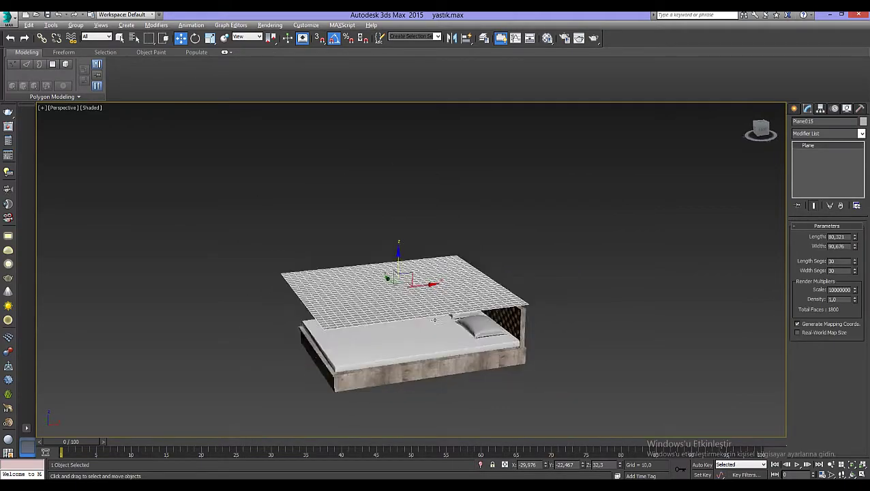
scroll(434, 319, "up", 2)
scroll(435, 319, "up", 2)
mouse_move(451, 255)
middle_mouse_down("alt")
mouse_move(443, 254)
mouse_move(476, 266)
mouse_move(450, 244)
middle_mouse_up("alt")
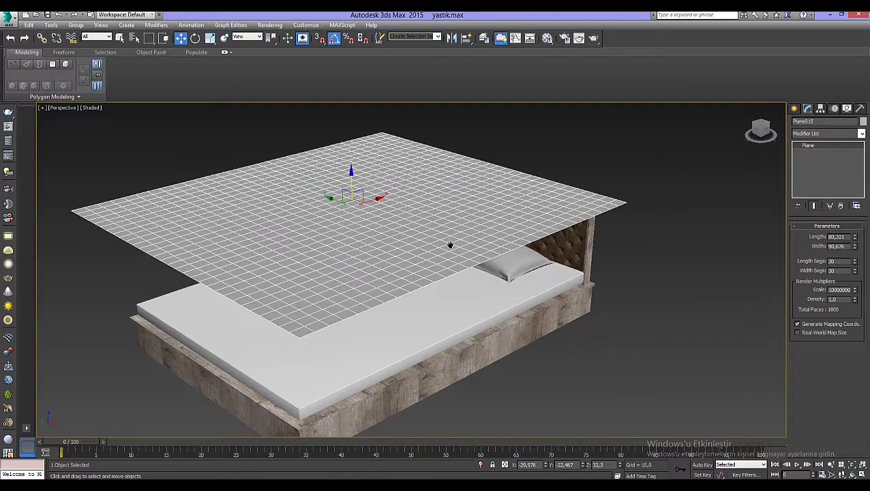
scroll(471, 318, "down", 2)
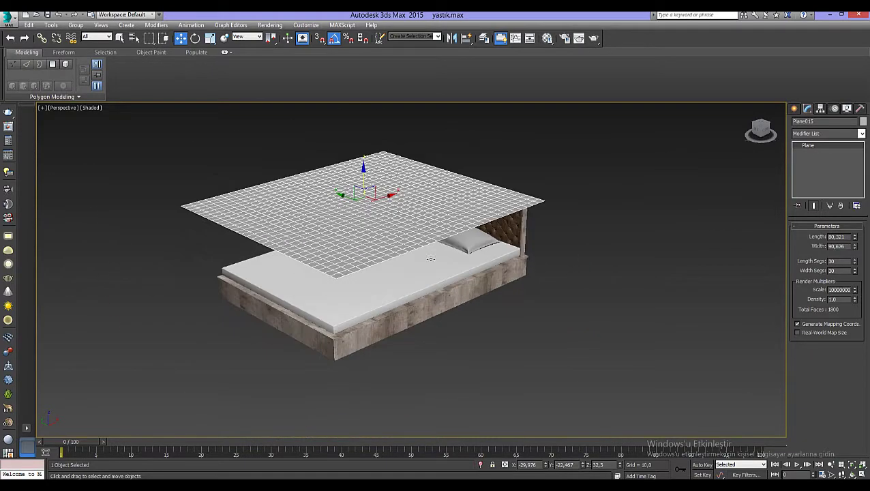
middle_click_drag(437, 282, 413, 310)
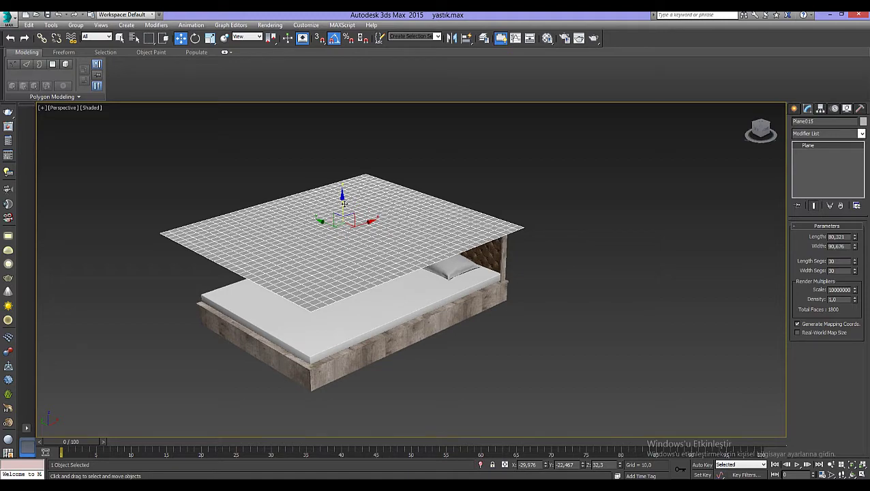
mouse_move(342, 204)
left_mouse_down()
mouse_move(349, 253)
mouse_move(379, 157)
mouse_move(384, 229)
left_mouse_up()
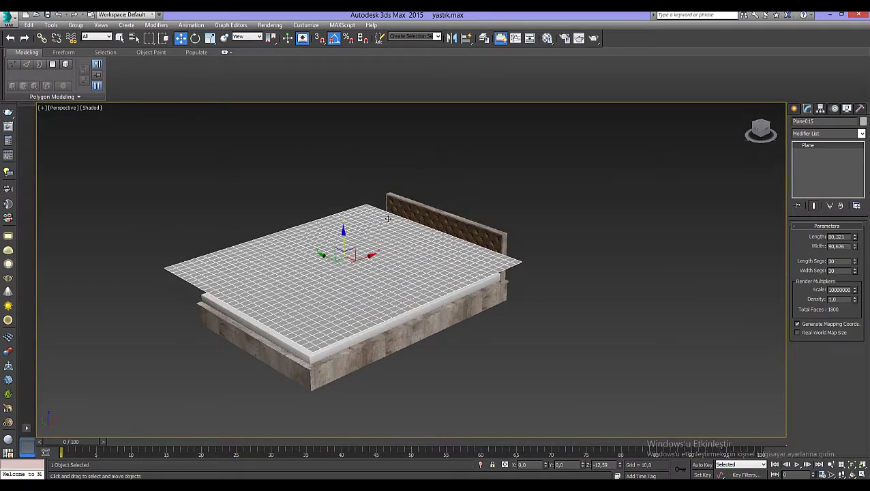
mouse_move(384, 229)
left_mouse_down()
mouse_move(388, 240)
mouse_move(399, 220)
mouse_move(402, 287)
mouse_move(426, 259)
left_mouse_up()
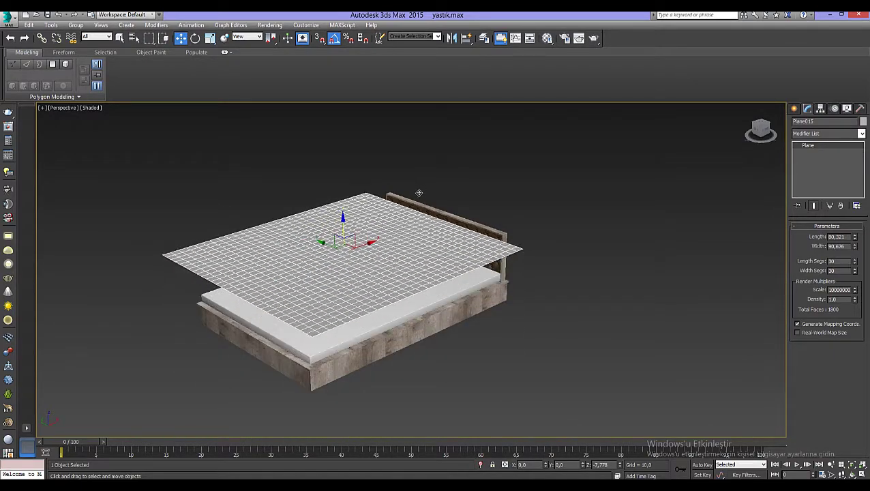
middle_click_drag(429, 317, 416, 300, "alt")
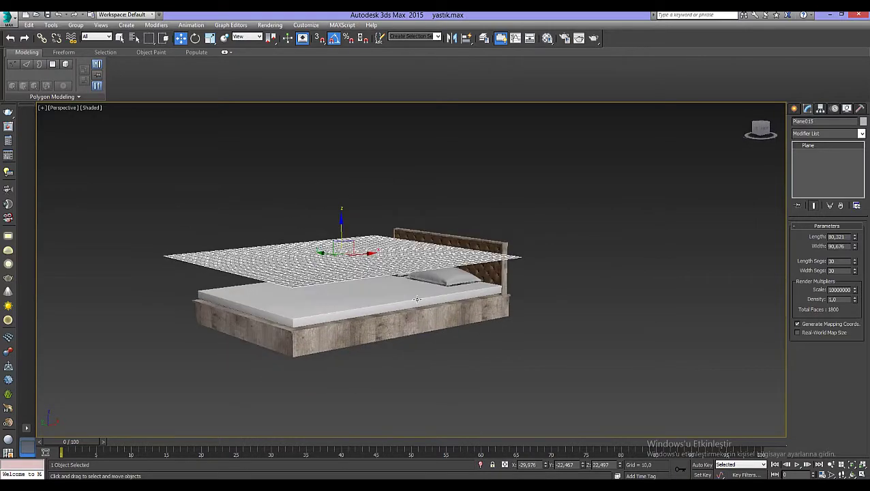
scroll(416, 300, "up", 2)
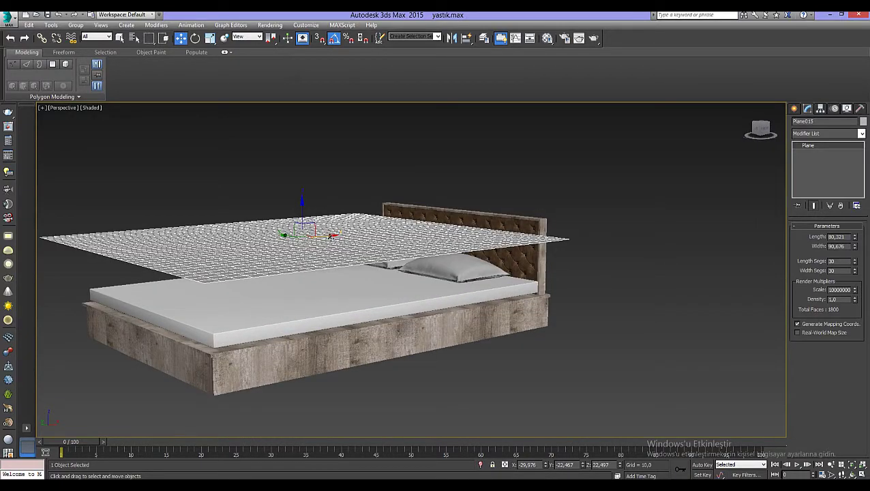
middle_click_drag(322, 238, 328, 230, "alt")
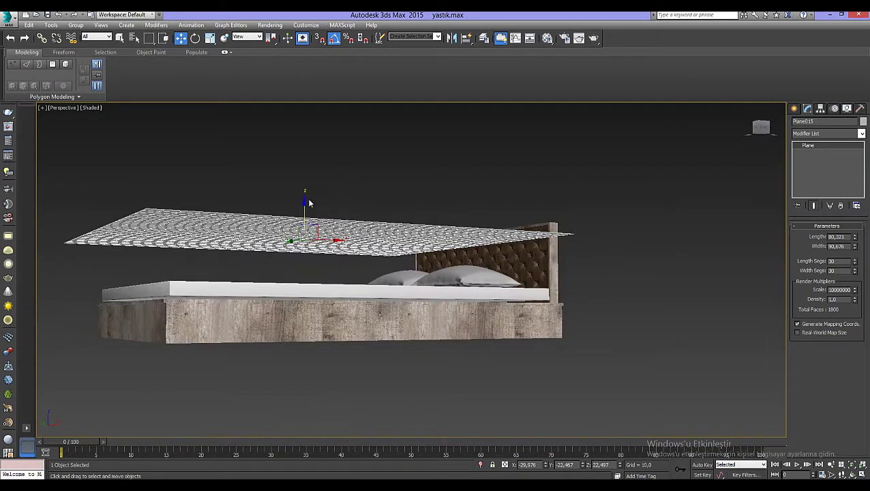
middle_click_drag(328, 270, 373, 285, "alt")
Move the plane along Z so it hovers at 25,607 above the mattress.
left_click(411, 277)
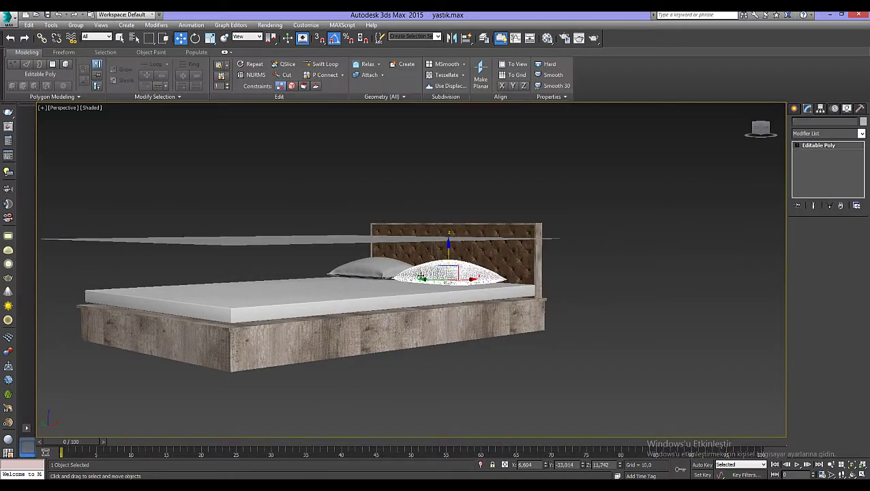
left_click(380, 267, "ctrl")
left_click(375, 337, "ctrl")
middle_click_drag(375, 338, 341, 292, "alt")
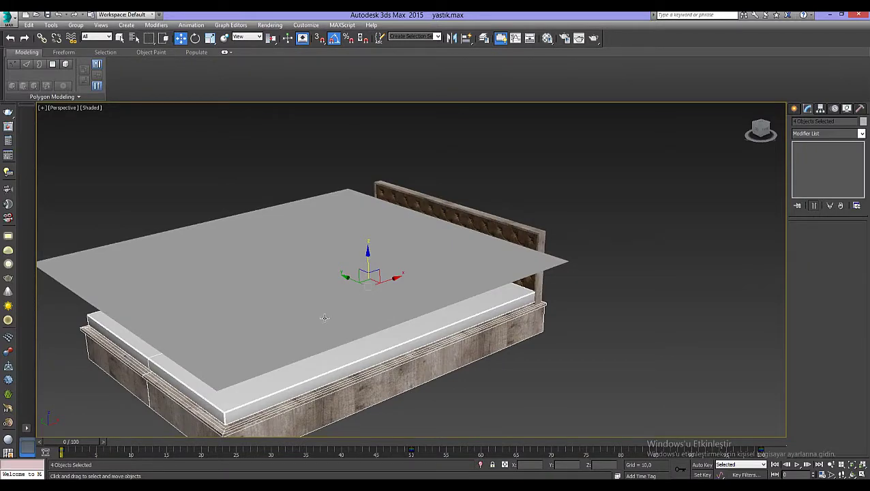
left_click(325, 318)
mouse_move(298, 227)
left_mouse_down()
mouse_move(293, 292)
mouse_move(300, 218)
left_mouse_up()
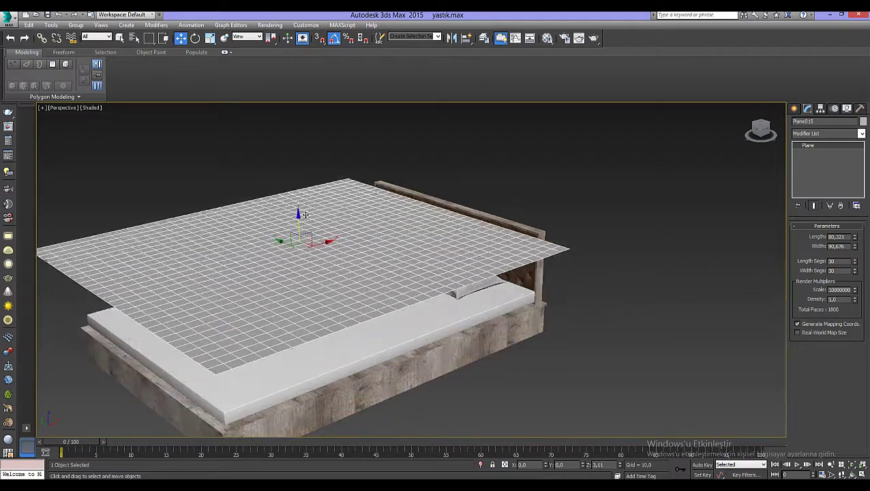
Apply a Cloth modifier to Plane015 and open its Object Properties dialog beside the bed.
left_click(825, 133)
type("cl")
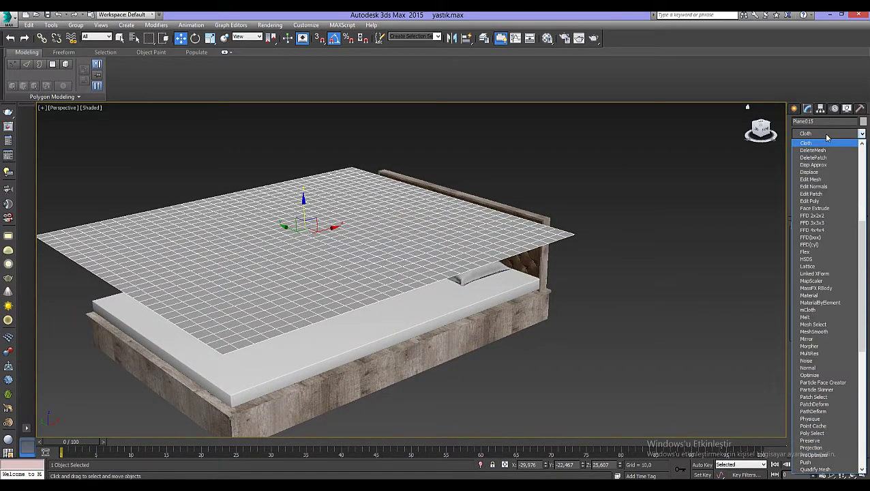
key("Return")
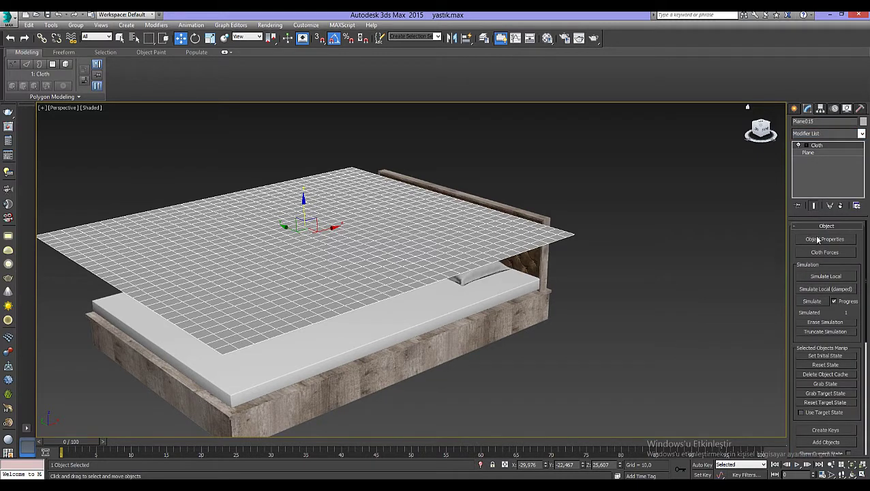
left_click(824, 240)
left_click_drag(426, 85, 642, 71)
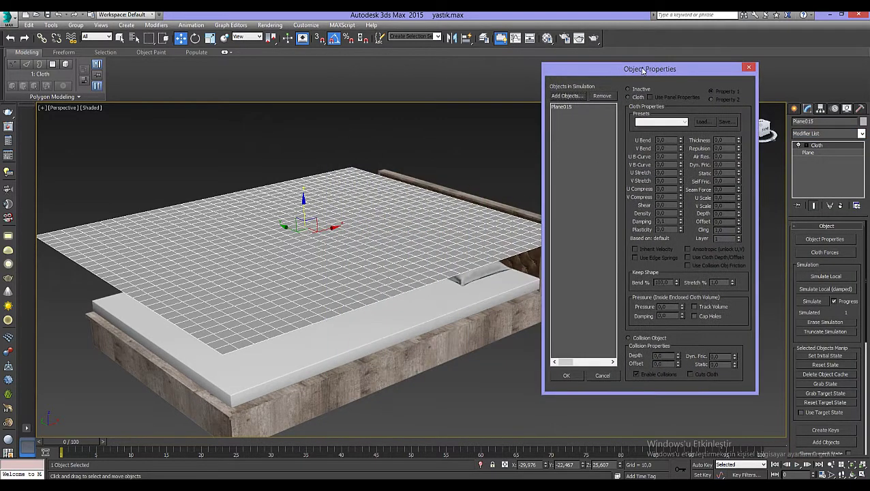
Mark Plane015 as Cloth and add Box016, ChamferBox002, Rectangle002, Rectangle003 to the simulation.
left_click(562, 107)
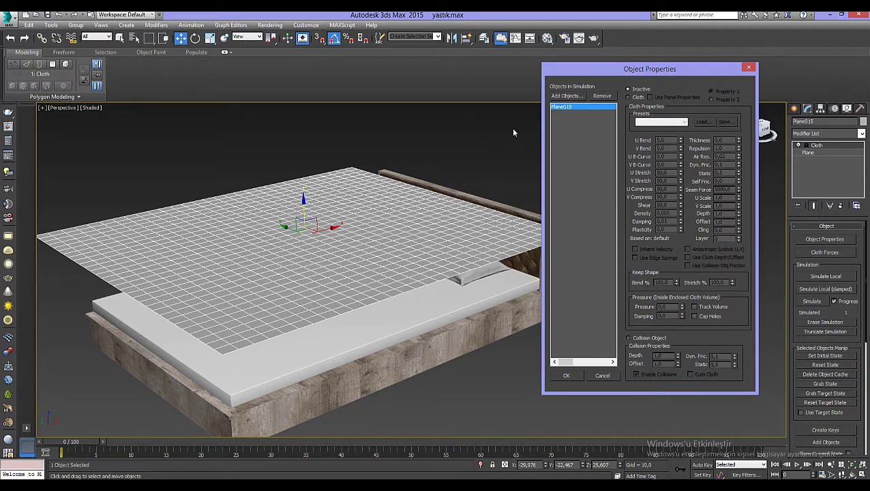
left_click(629, 98)
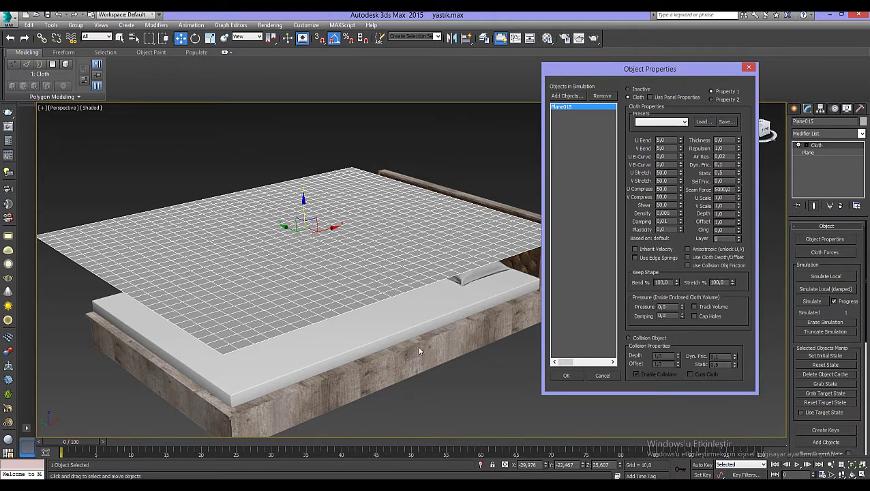
left_click(565, 96)
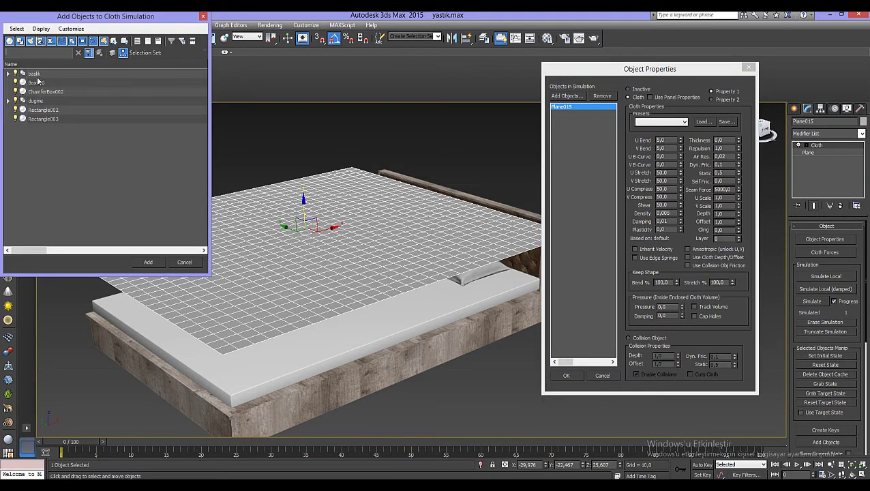
left_click(43, 82)
left_click(56, 92, "ctrl")
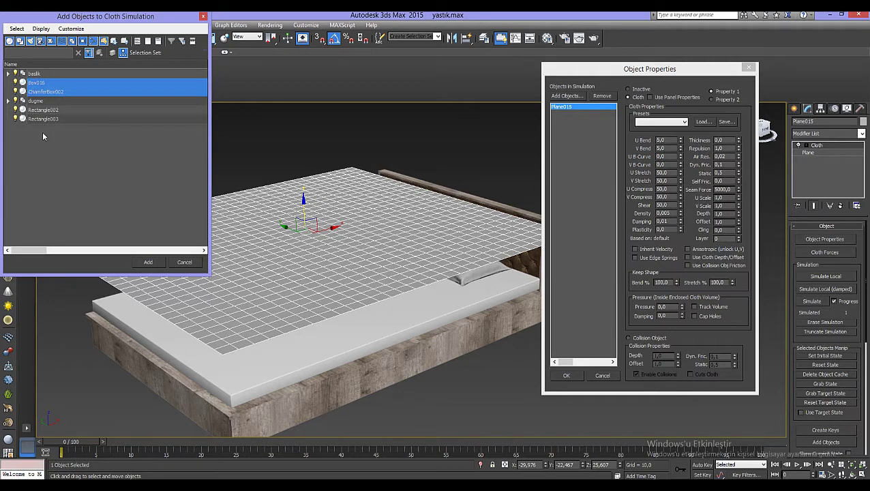
left_click(47, 111, "ctrl")
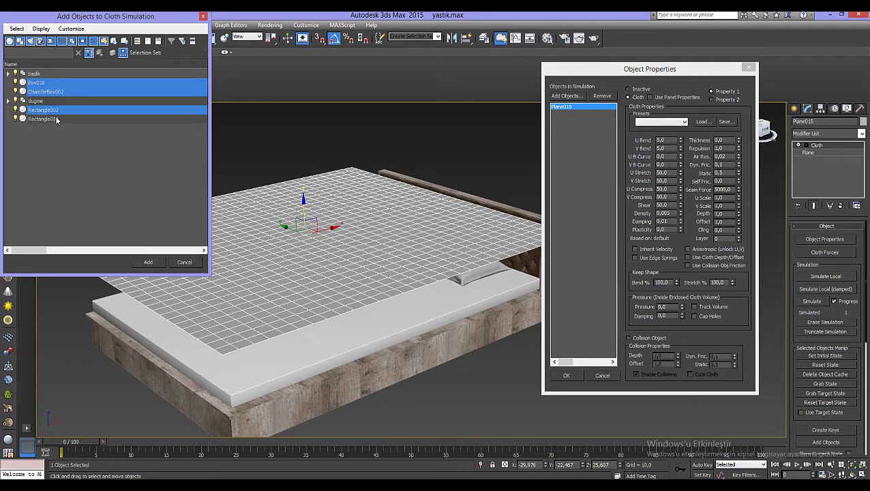
left_click(57, 119, "ctrl")
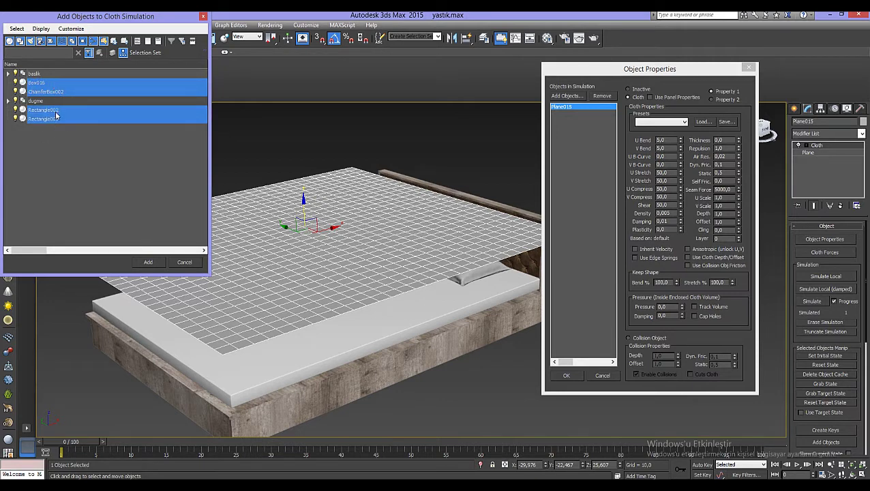
left_click(147, 263)
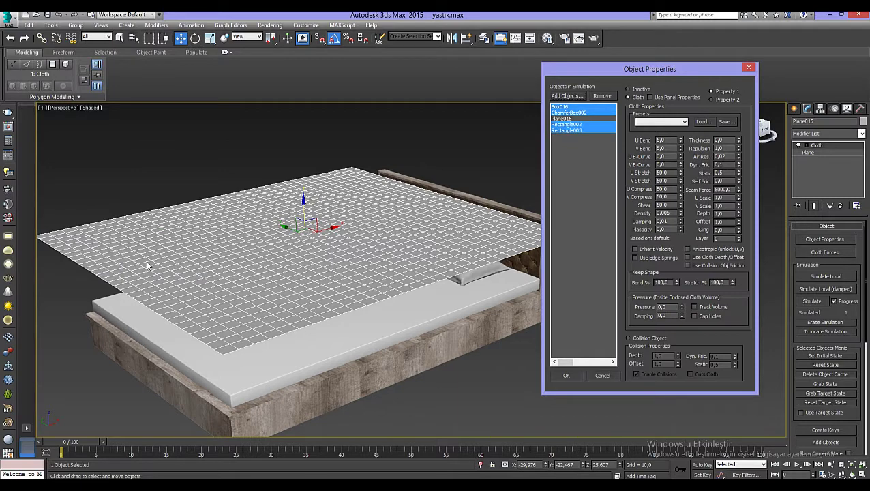
Set Box016, ChamferBox002, Rectangle002 and Rectangle003 as Collision Objects, keeping Plane015 as Cloth.
left_click(565, 108)
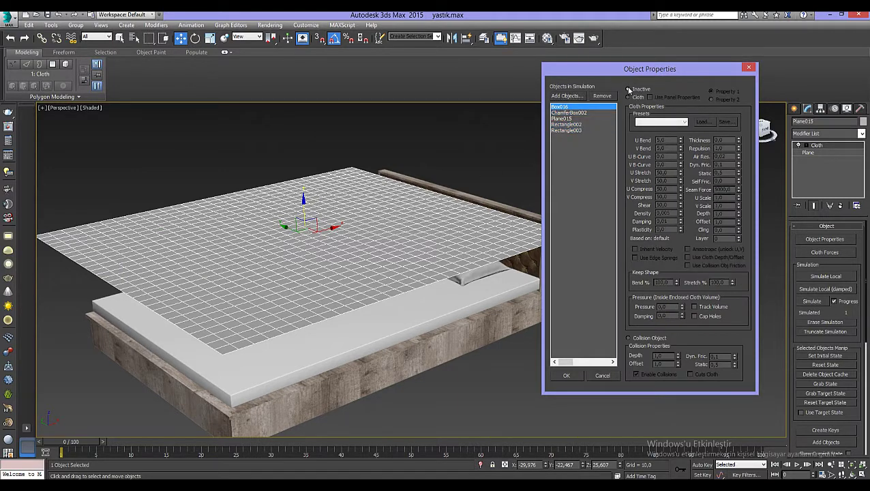
left_click(586, 113)
left_click(576, 130)
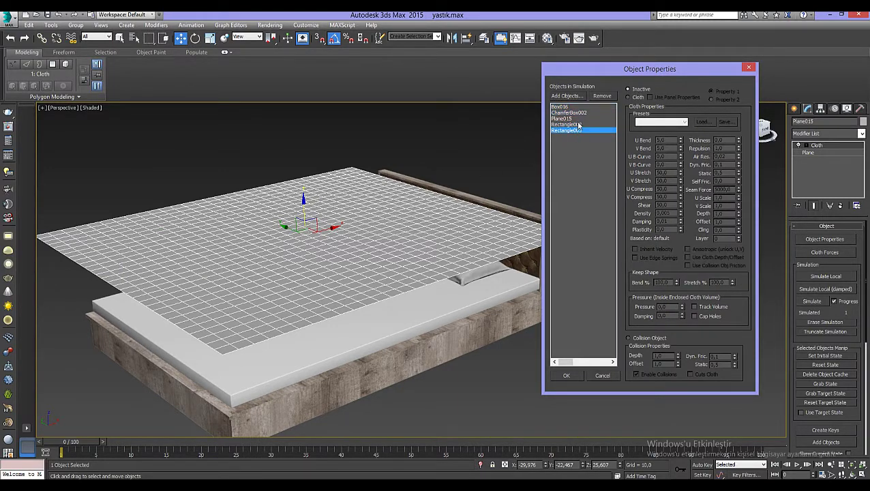
left_click(578, 125)
left_click(566, 108)
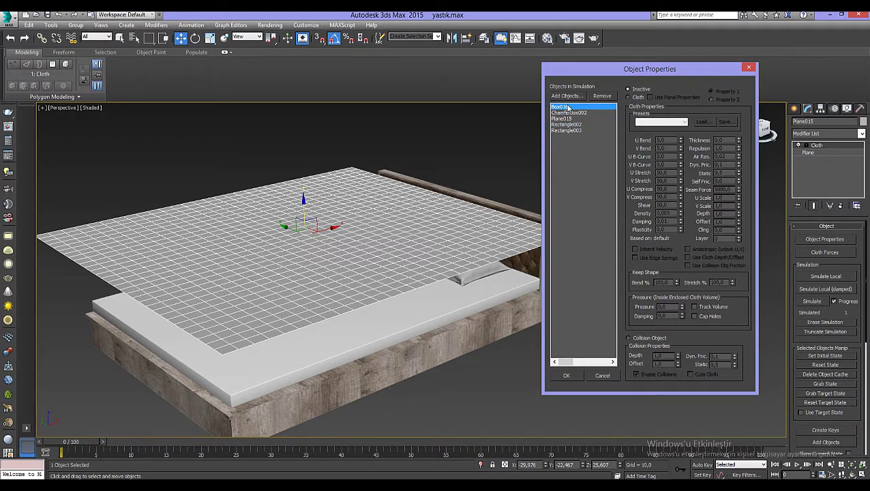
left_click(628, 339)
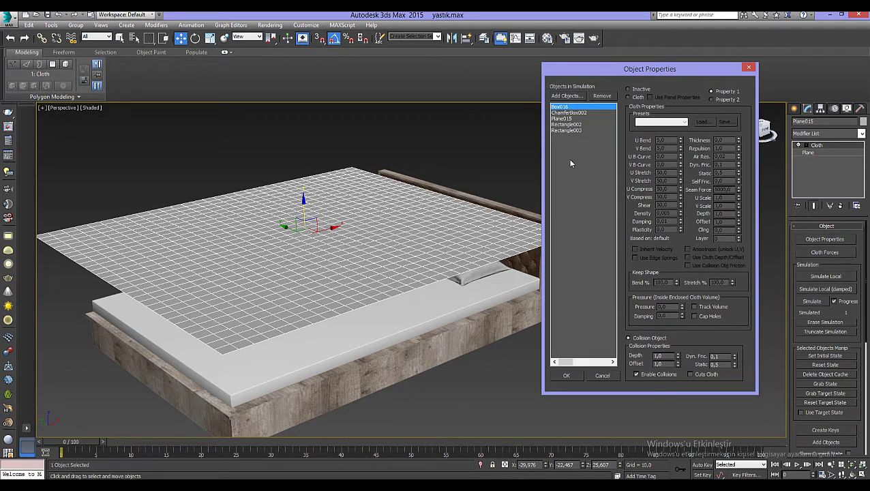
left_click(568, 114)
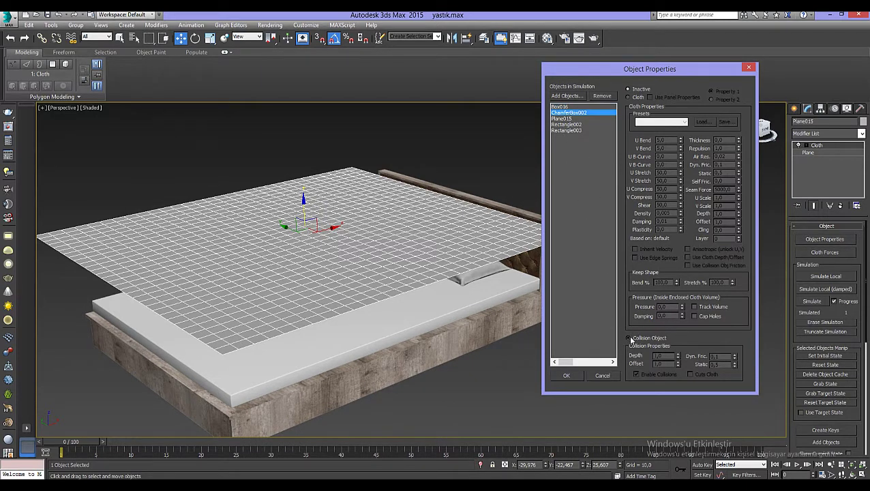
left_click(567, 125)
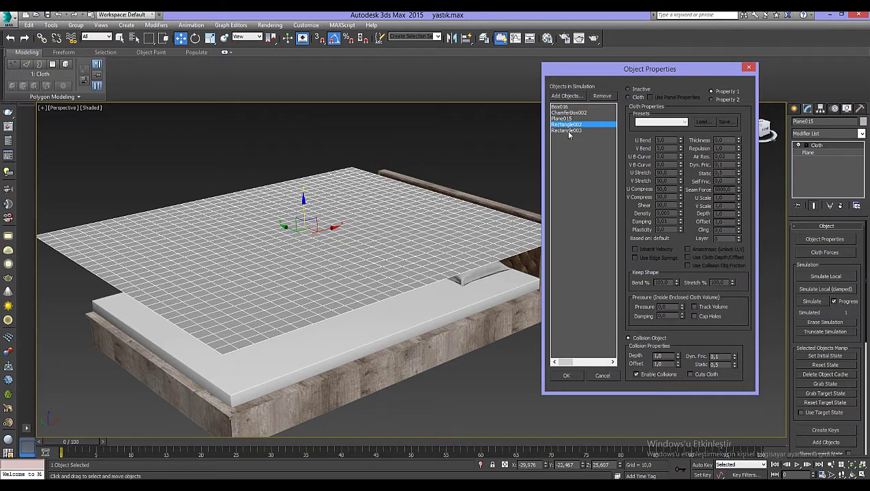
left_click(628, 337)
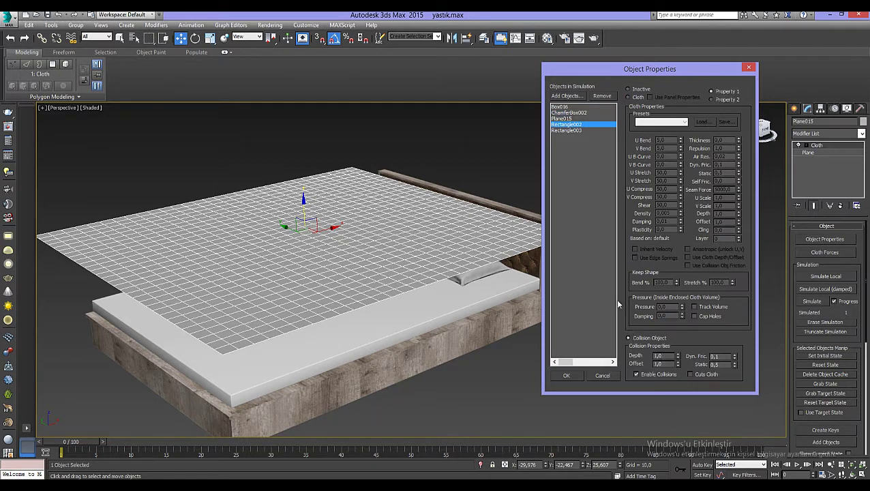
left_click(567, 131)
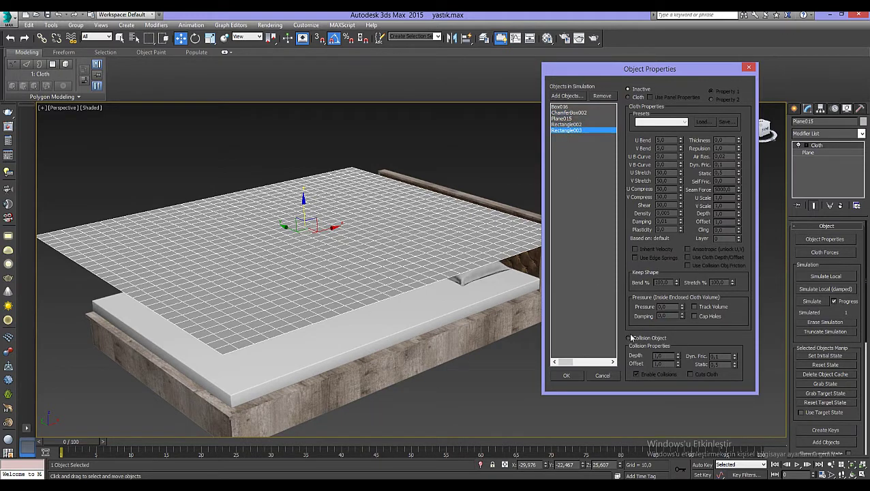
left_click(629, 338)
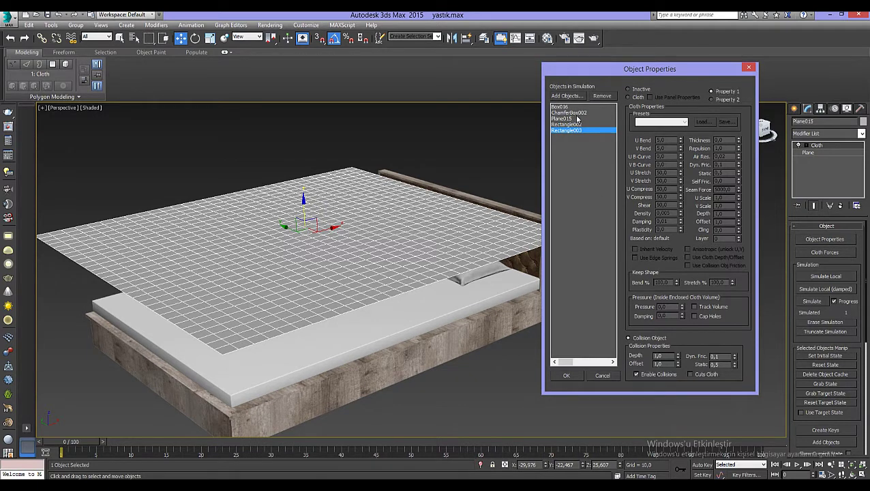
left_click(577, 118)
Run a damped local cloth simulation and stop it once the cloth settles.
left_click(568, 374)
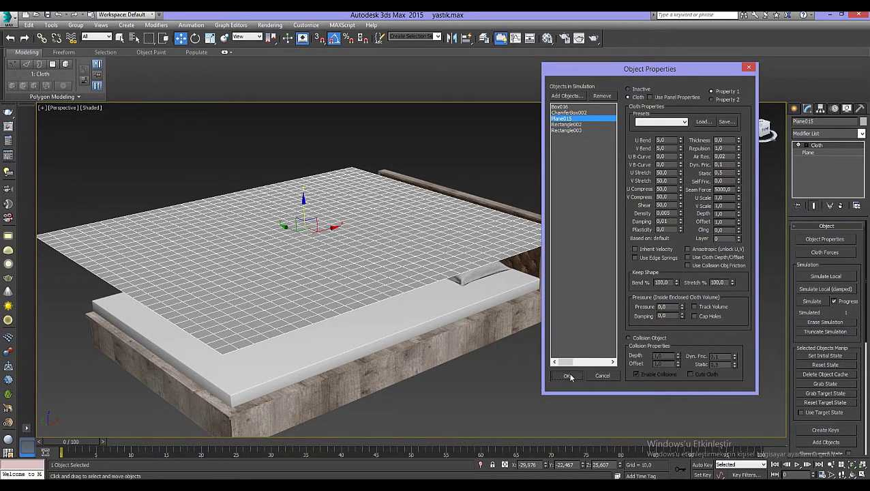
left_click(833, 293)
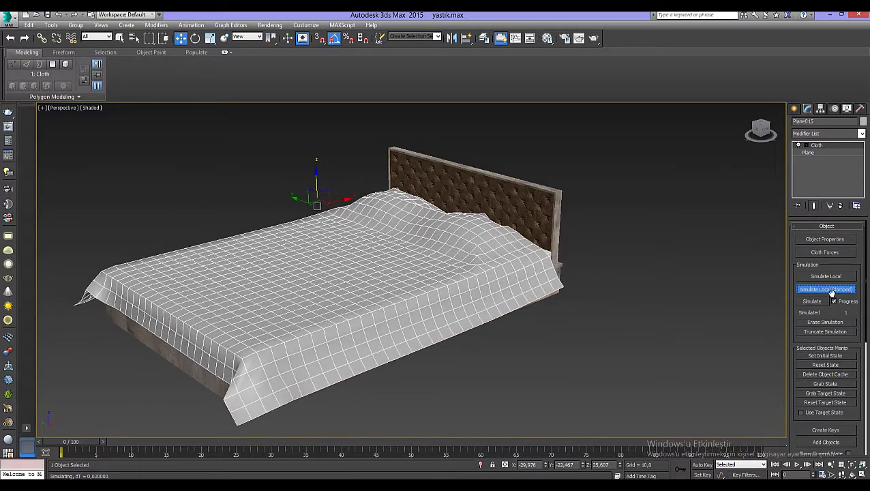
left_click(832, 293)
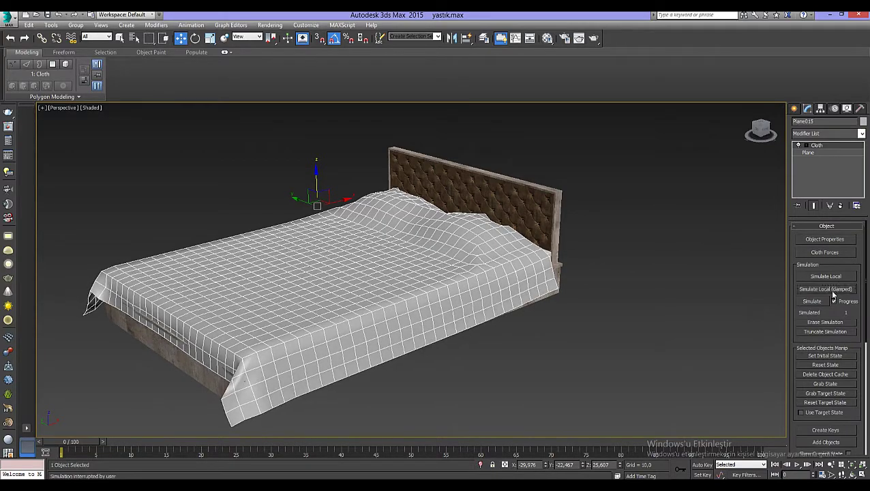
Orbit and zoom around the bed to inspect the draped cloth.
mouse_move(410, 291)
middle_mouse_down("alt")
mouse_move(430, 312)
mouse_move(402, 303)
mouse_move(348, 330)
mouse_move(354, 217)
middle_mouse_up("alt")
scroll(354, 217, "up", 3)
scroll(251, 267, "up", 2)
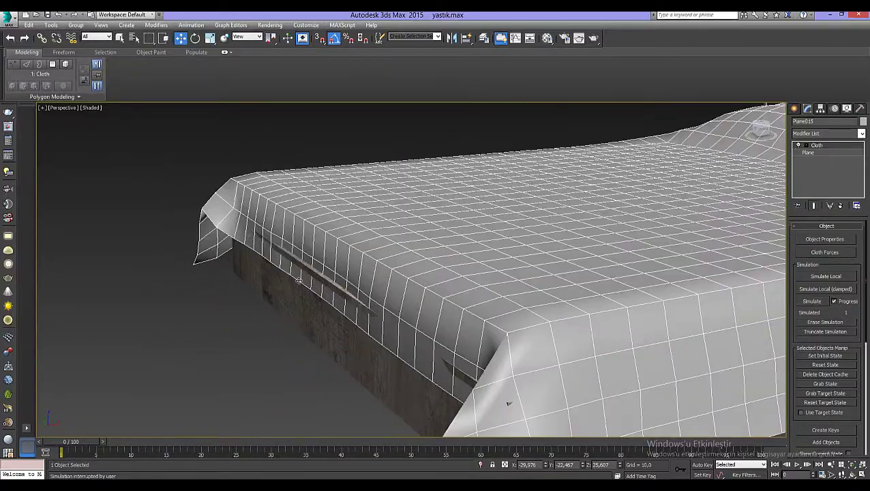
middle_click_drag(298, 280, 327, 273, "alt")
mouse_move(403, 304)
middle_mouse_down("alt")
mouse_move(611, 333)
mouse_move(518, 310)
mouse_move(420, 302)
middle_mouse_up("alt")
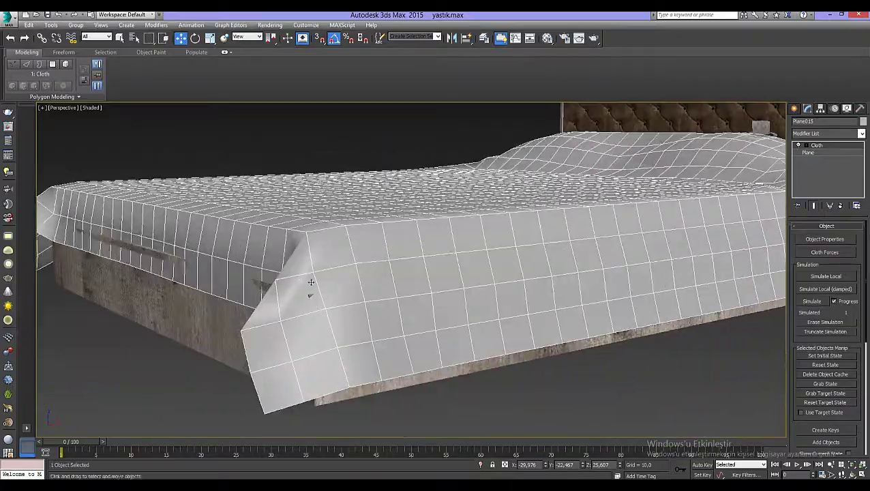
mouse_move(398, 254)
middle_mouse_down("alt")
mouse_move(339, 259)
mouse_move(413, 268)
mouse_move(508, 262)
mouse_move(373, 285)
mouse_move(398, 297)
mouse_move(610, 229)
middle_mouse_up("alt")
Add a Shell modifier to the cloth with Outer Amount 1,0.
left_click(833, 133)
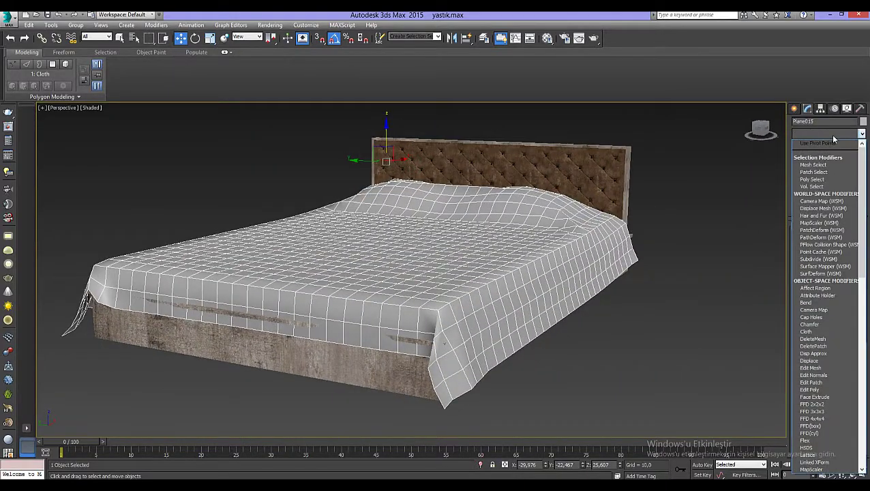
key("s")
key("h")
key("Return")
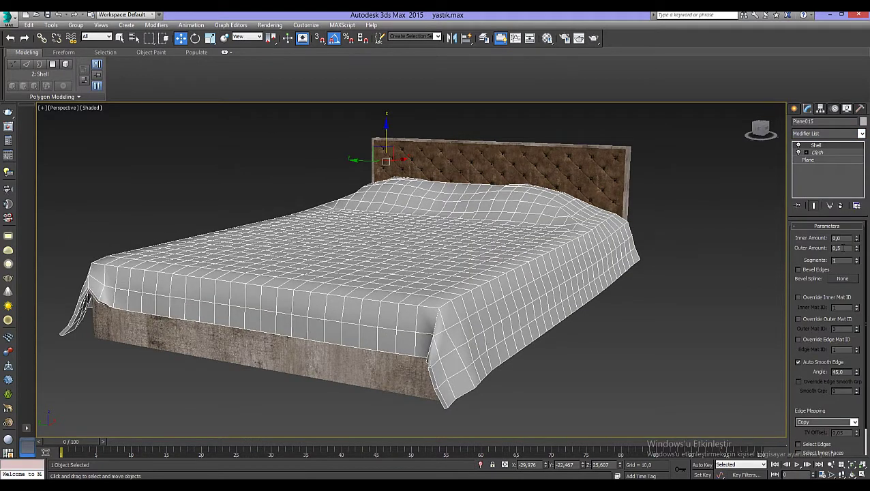
type("1")
key("Return")
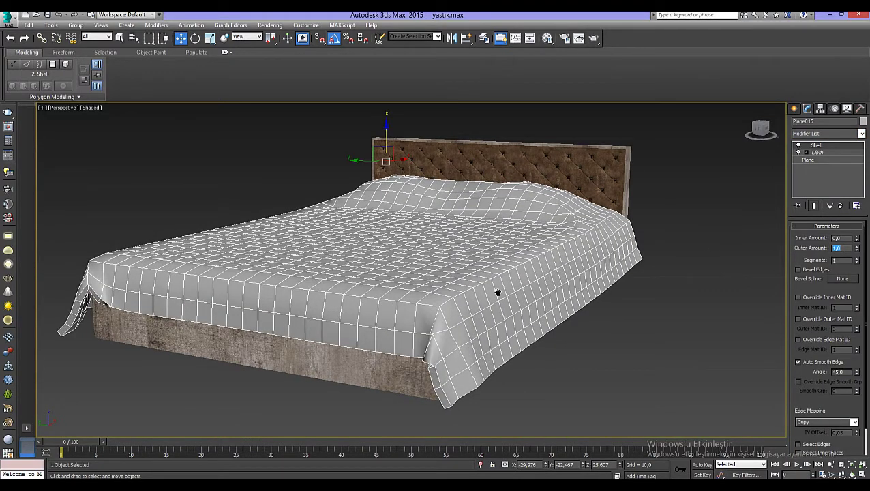
Inspect the thickened cloth edges from several angles, fine-tuning the outer thickness.
scroll(495, 291, "up", 4)
middle_click_drag(516, 313, 789, 173, "alt")
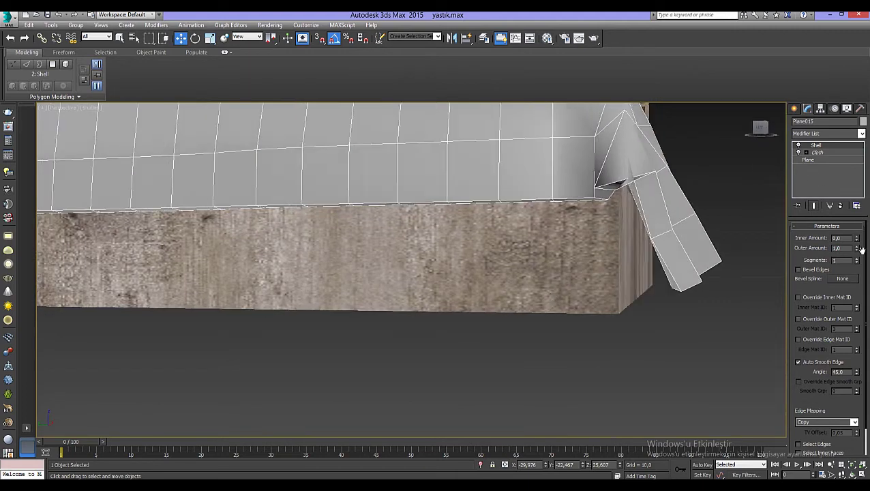
left_click_drag(859, 249, 856, 248)
scroll(596, 302, "down", 10)
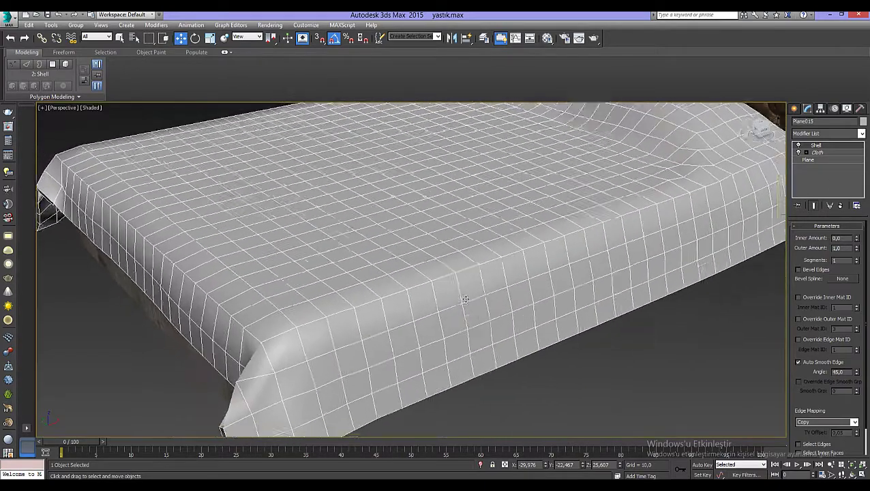
mouse_move(490, 252)
middle_mouse_down("alt")
mouse_move(518, 275)
mouse_move(233, 210)
middle_mouse_up("alt")
scroll(232, 210, "up", 5)
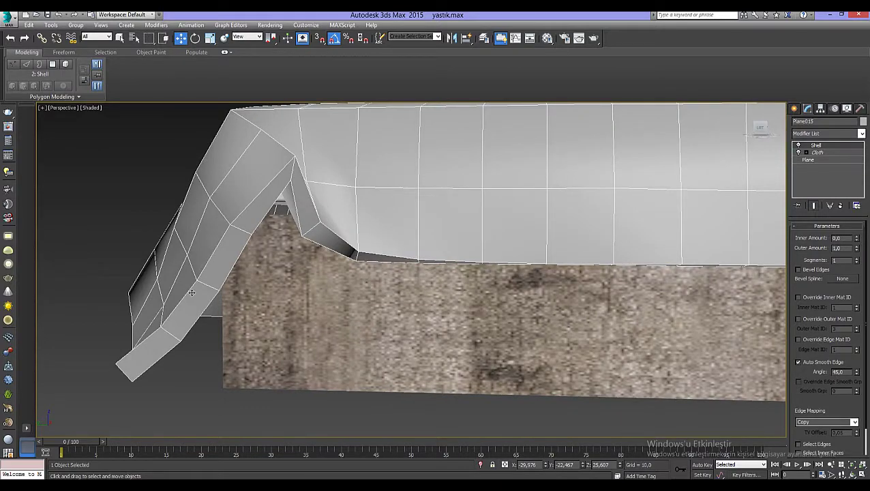
scroll(488, 229, "down", 5)
middle_click_drag(488, 229, 617, 295, "alt")
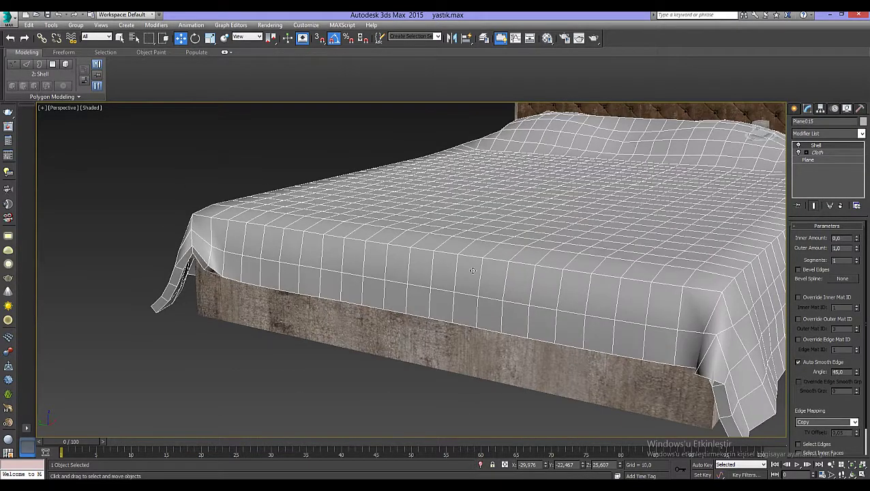
scroll(608, 299, "up", 3)
Try a TurboSmooth modifier on the blanket with Iterations set to 2.
left_click(829, 134)
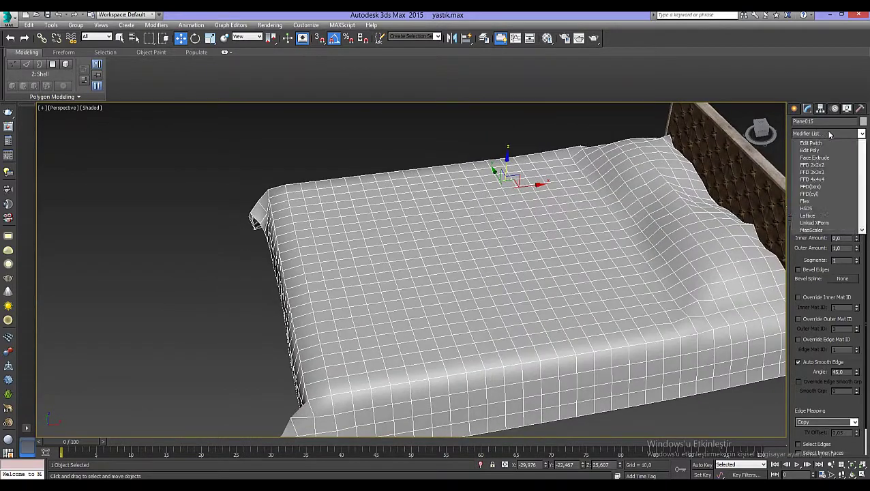
type("tu")
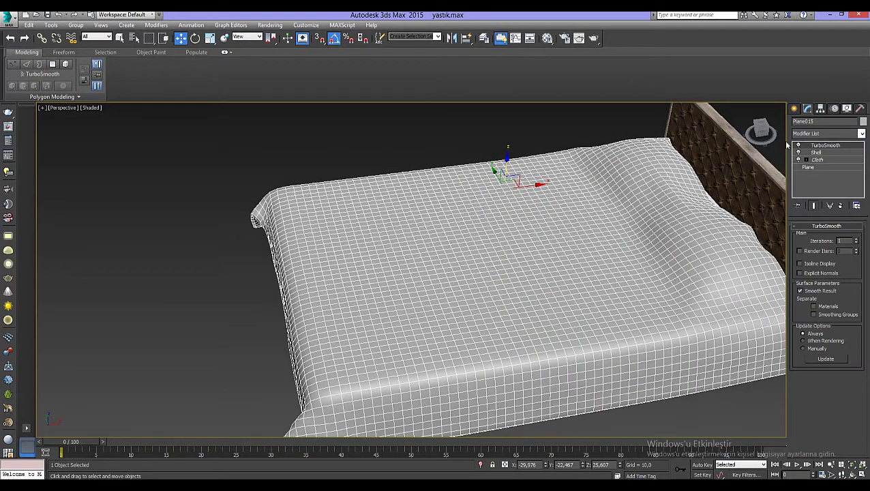
scroll(377, 273, "down", 3)
scroll(409, 313, "down", 2)
left_click(454, 354)
left_click(443, 321)
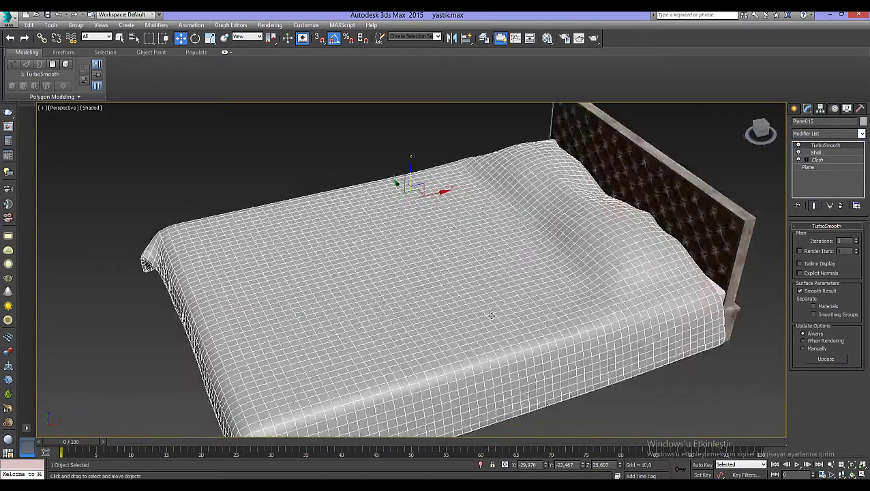
middle_click_drag(443, 321, 436, 259, "alt")
left_click(857, 243)
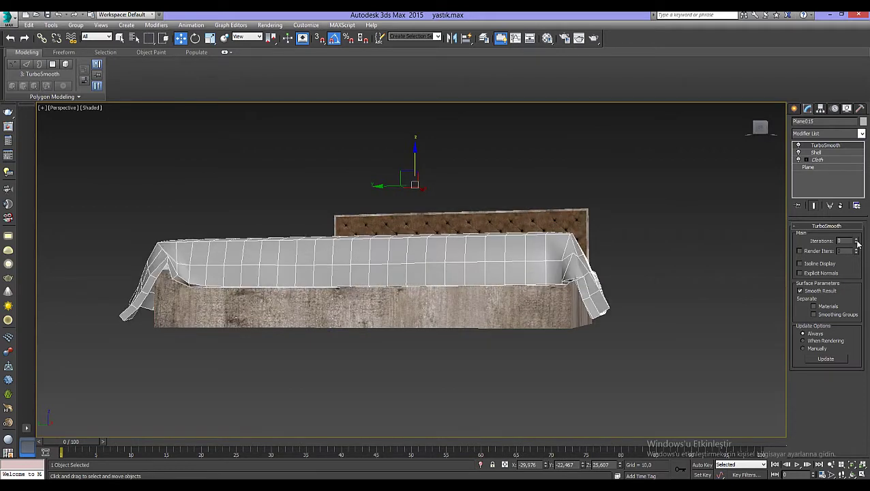
double_click(856, 239)
Toggle TurboSmooth's Isoline Display to compare dense and coarse wireframes.
left_click(799, 264)
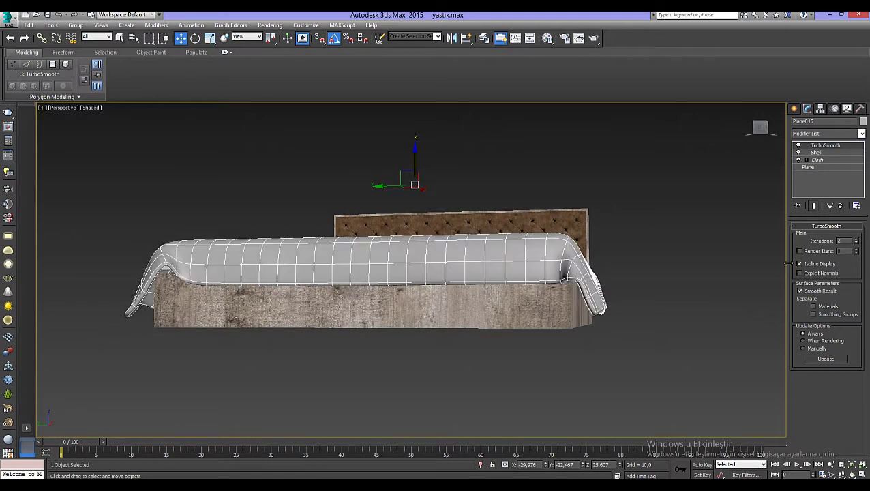
middle_click_drag(710, 276, 687, 293, "alt")
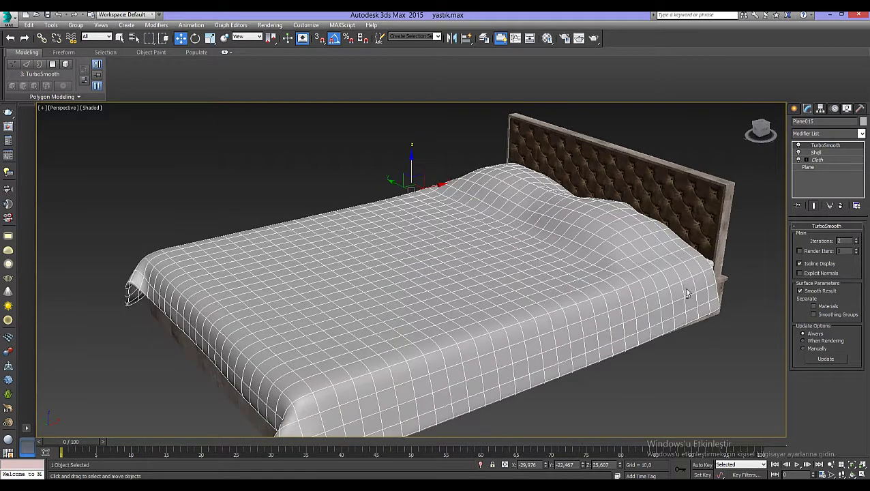
left_click(799, 264)
left_click(799, 264)
left_click(799, 263)
left_click(799, 264)
Orbit and zoom around the bed to inspect the smoothed drape.
left_click(669, 335)
left_click(598, 309)
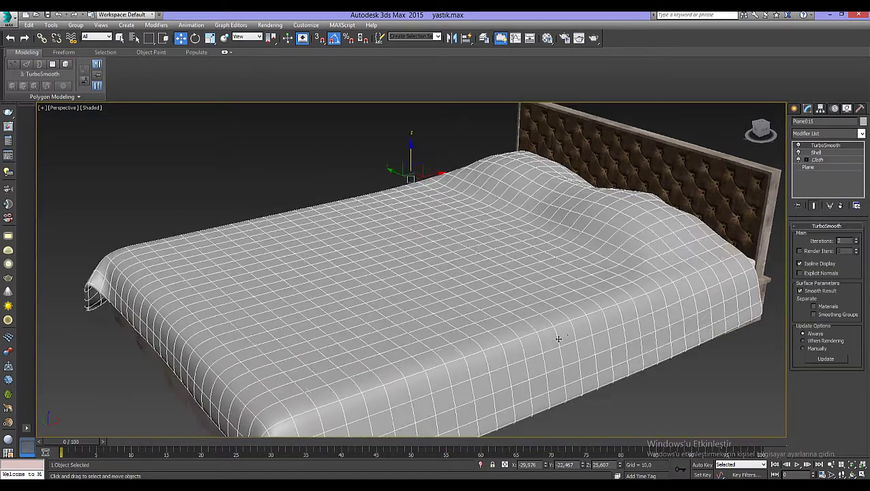
mouse_move(557, 340)
middle_mouse_down("alt")
mouse_move(423, 283)
mouse_move(538, 334)
middle_mouse_up("alt")
left_click(539, 334)
left_click(494, 300)
middle_click_drag(494, 300, 550, 349, "alt")
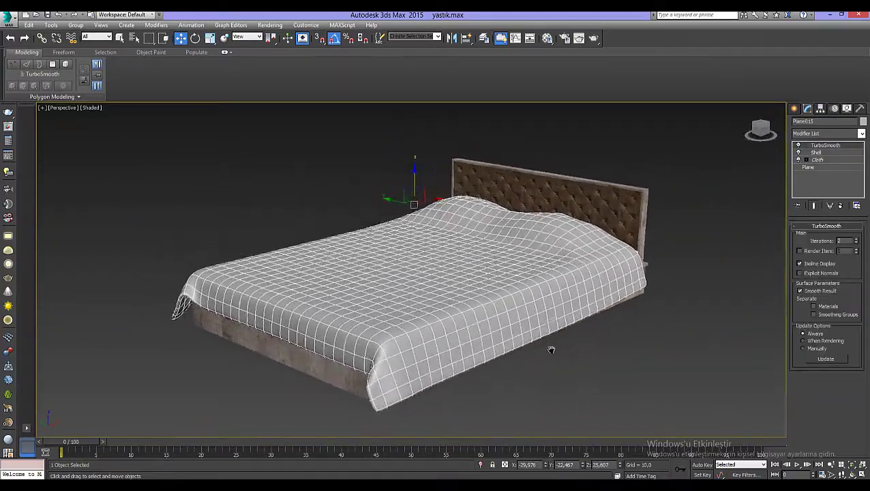
scroll(549, 349, "down", 3)
scroll(539, 332, "up", 3)
Delete TurboSmooth and convert the blanket to an Editable Poly.
left_click(839, 206)
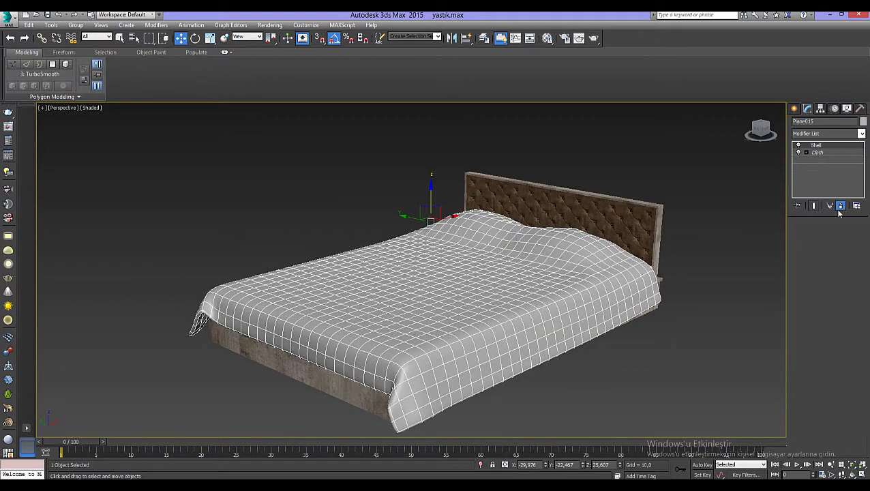
right_click(448, 283)
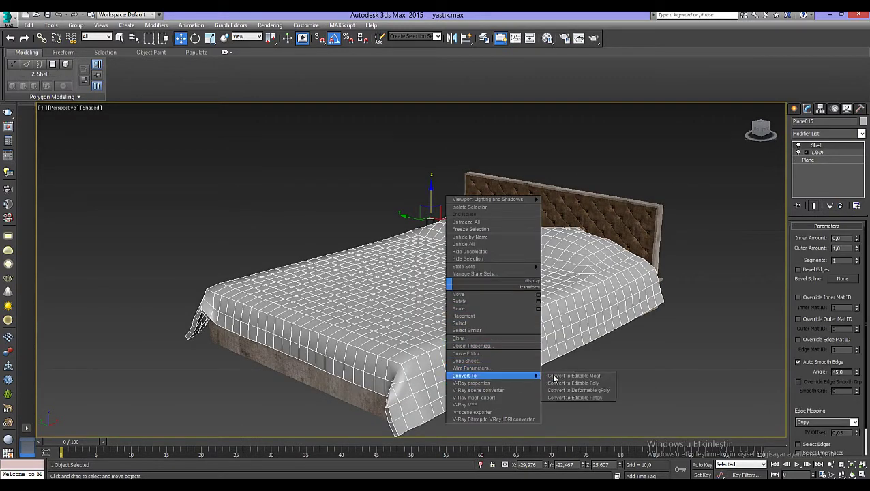
left_click(556, 382)
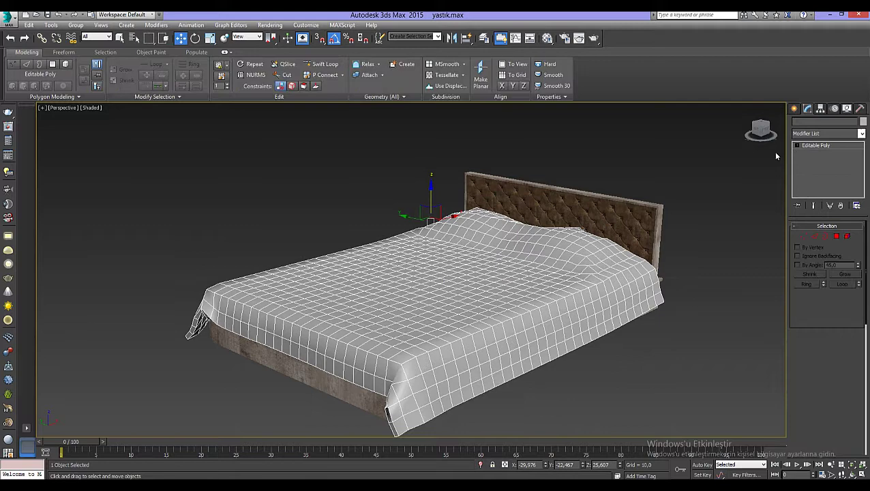
Add TurboSmooth with 2 iterations and Isoline Display on, then frame the bed.
left_click(816, 133)
type("turbo")
key("Return")
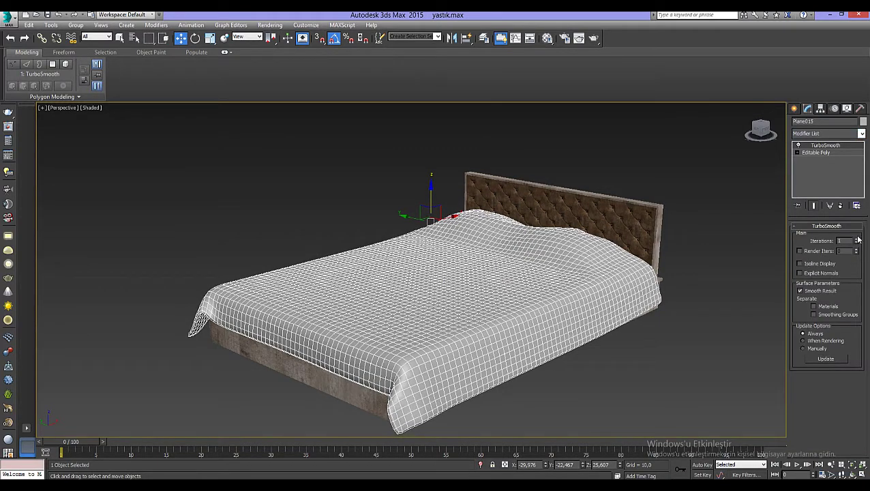
left_click(856, 238)
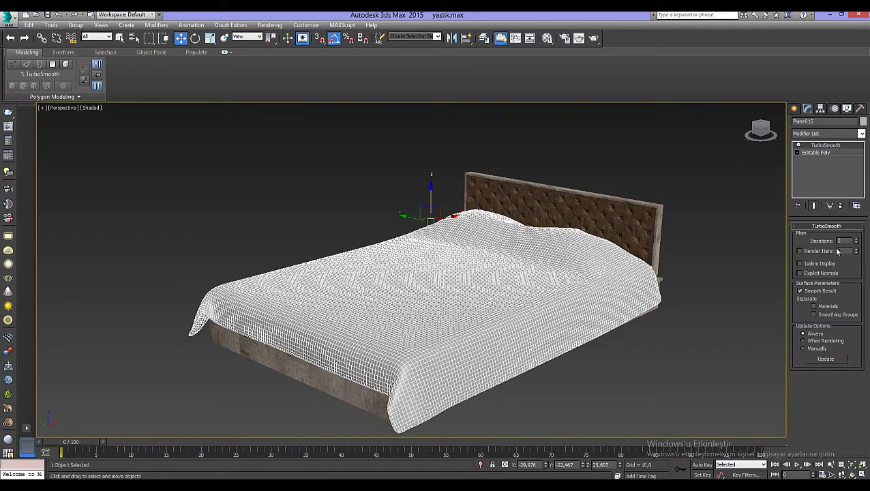
left_click(801, 263)
left_click(543, 392)
left_click(472, 321)
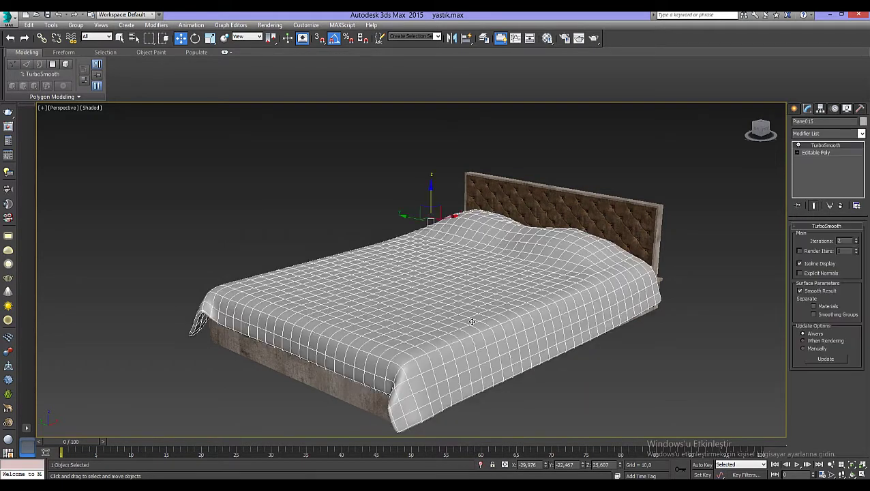
middle_click_drag(387, 294, 425, 301, "alt")
scroll(425, 301, "down", 2)
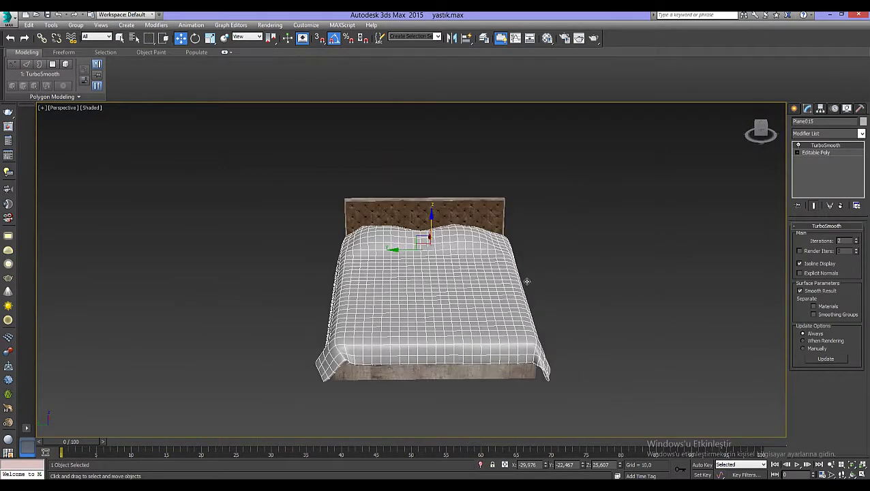
middle_click_drag(524, 282, 394, 247, "alt")
Drag the Plane015 blanket left off the bed, then select the mattress underneath.
left_click_drag(401, 246, 149, 248)
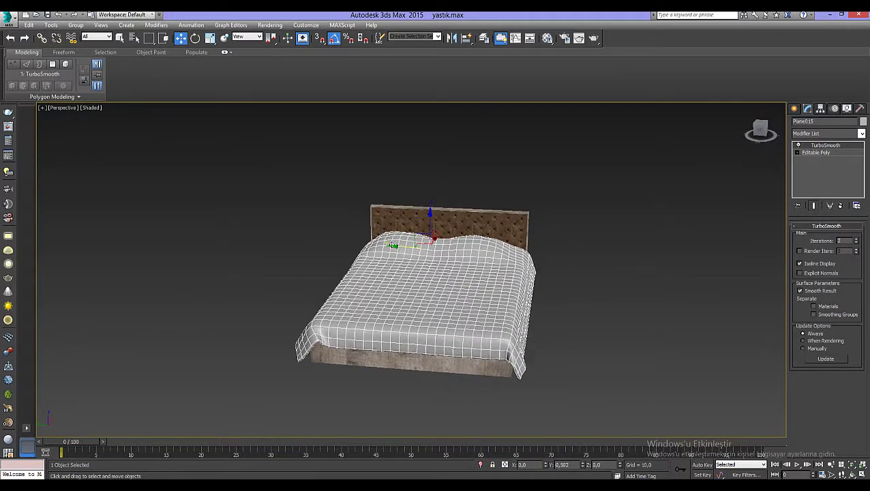
left_click(273, 336)
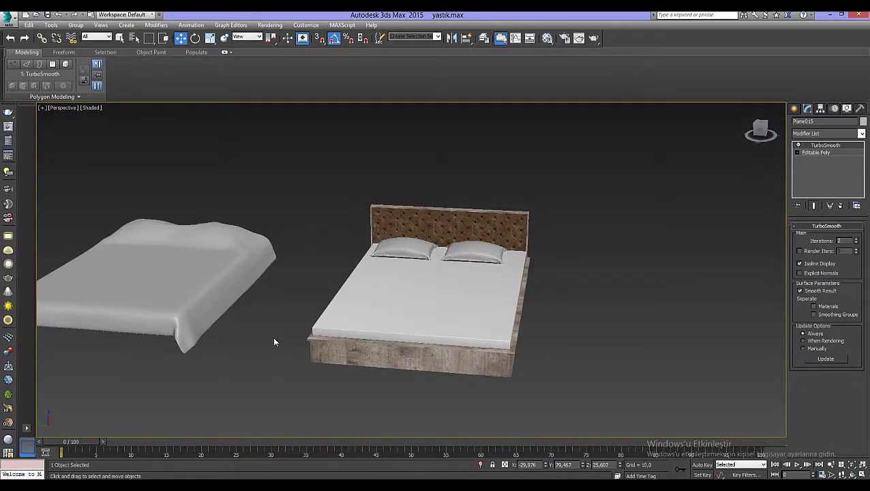
left_click(423, 290)
middle_click_drag(423, 289, 307, 294, "alt")
scroll(257, 303, "up", 2)
Pan around the scene, alternately selecting the blanket and the mattress.
left_click(298, 228)
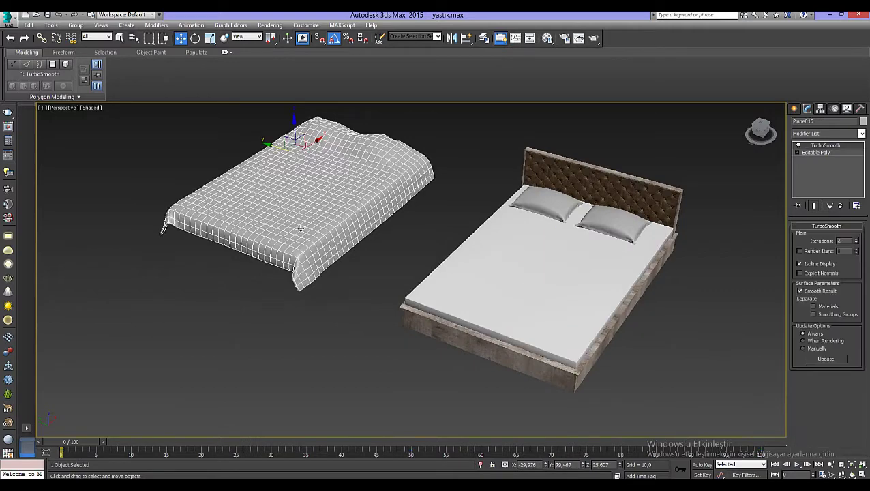
middle_click_drag(366, 286, 319, 326)
left_click(470, 328)
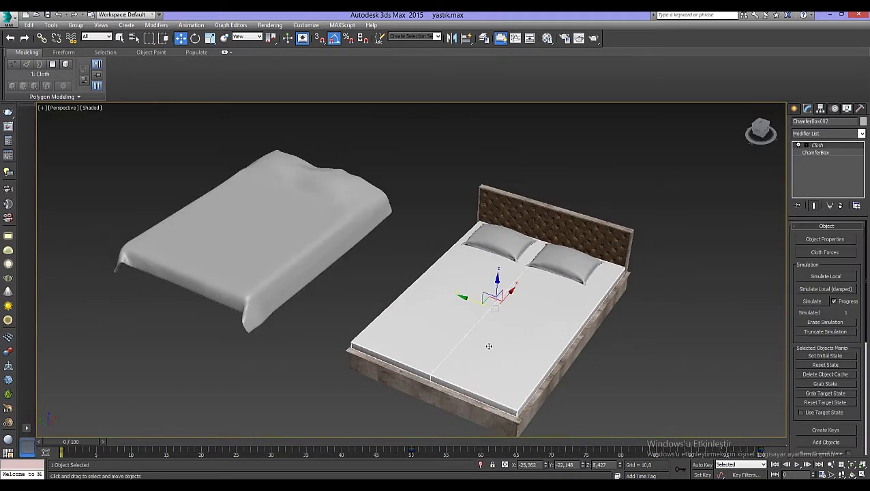
left_click(270, 264)
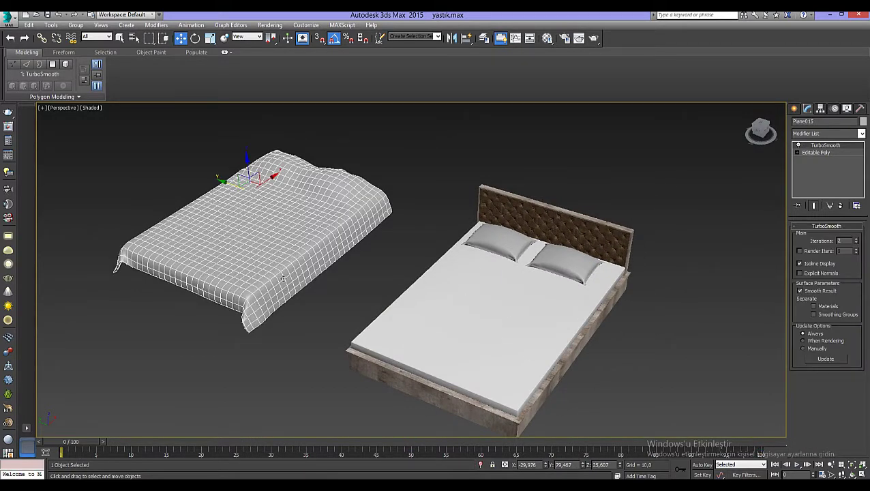
middle_click_drag(283, 278, 272, 313)
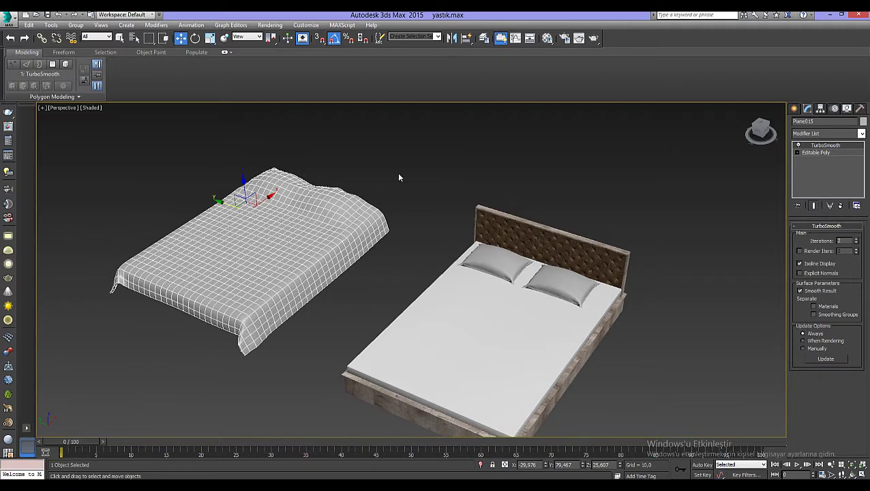
middle_click_drag(469, 354, 427, 334)
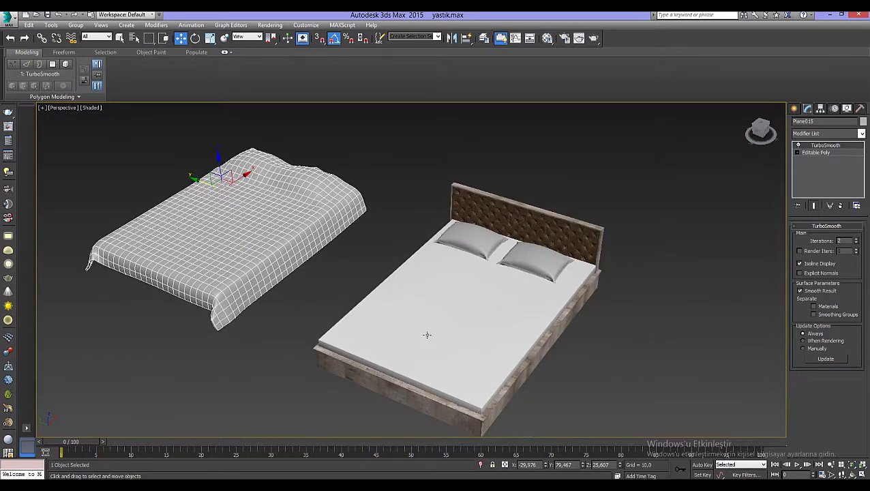
middle_click_drag(489, 328, 480, 321)
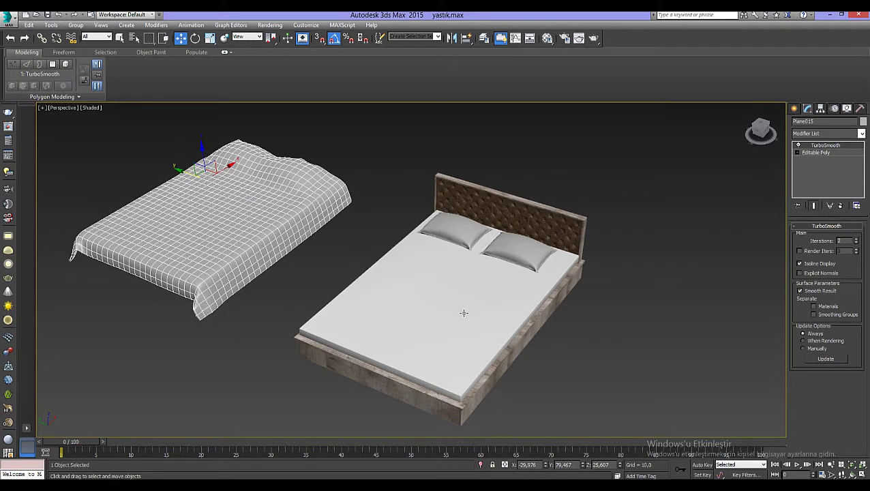
Switch to the Top viewport and zoom to fit the selected blanket.
key("t")
key("z")
scroll(508, 317, "down", 5)
Draw a new 30×30-segment Standard Primitives plane over the bed in Top view.
middle_click_drag(488, 355, 489, 152)
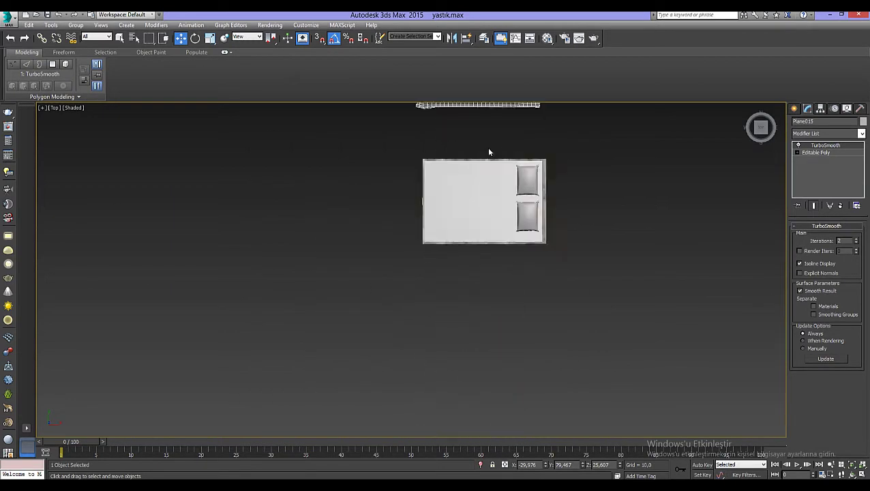
scroll(488, 152, "up", 2)
left_click(476, 224)
left_click(794, 108)
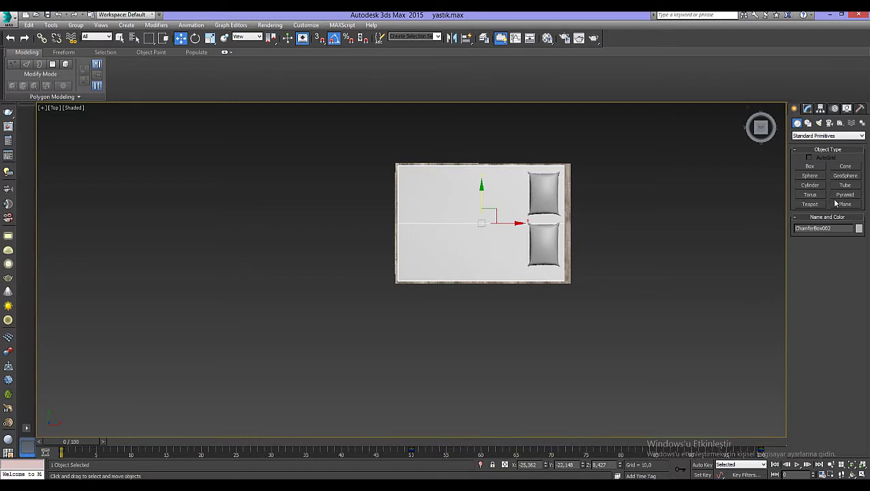
left_click(844, 204)
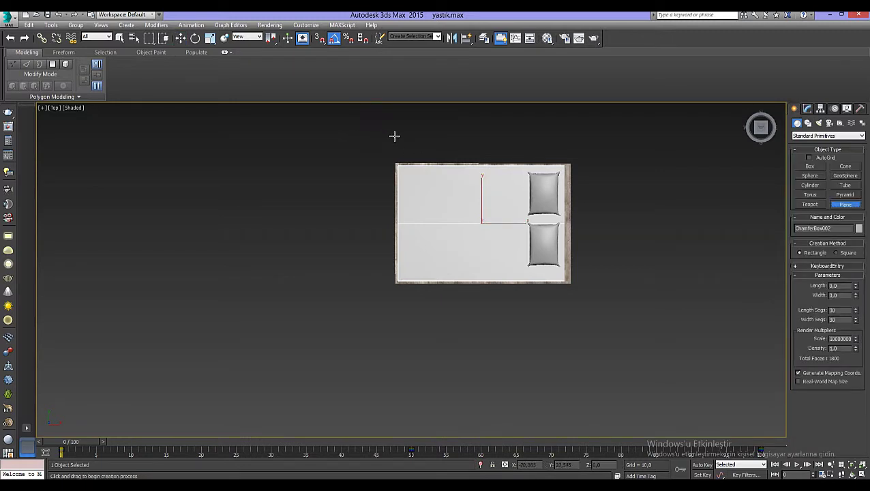
mouse_move(399, 129)
left_mouse_down()
mouse_move(556, 325)
mouse_move(539, 297)
left_mouse_up()
right_click(486, 281)
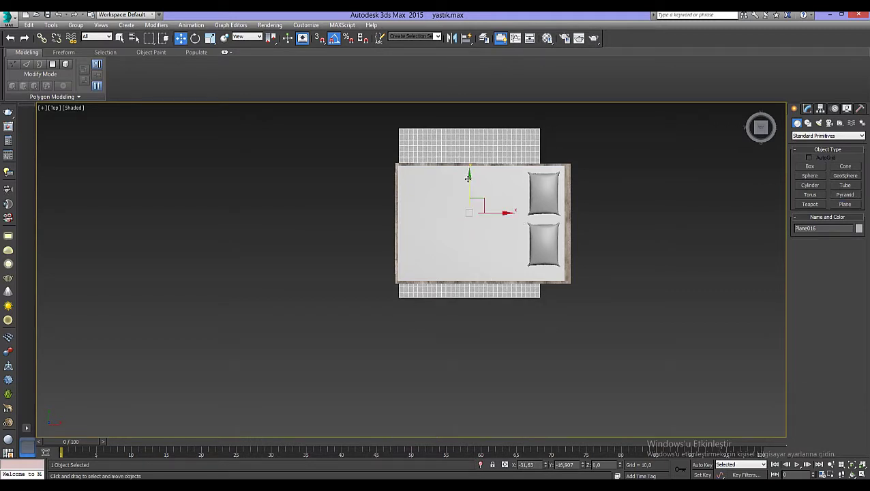
Centre Plane016 on the bed, then raise it to Z 37,748 in Perspective view.
left_click_drag(467, 178, 468, 193)
key("p")
scroll(476, 218, "up", 3)
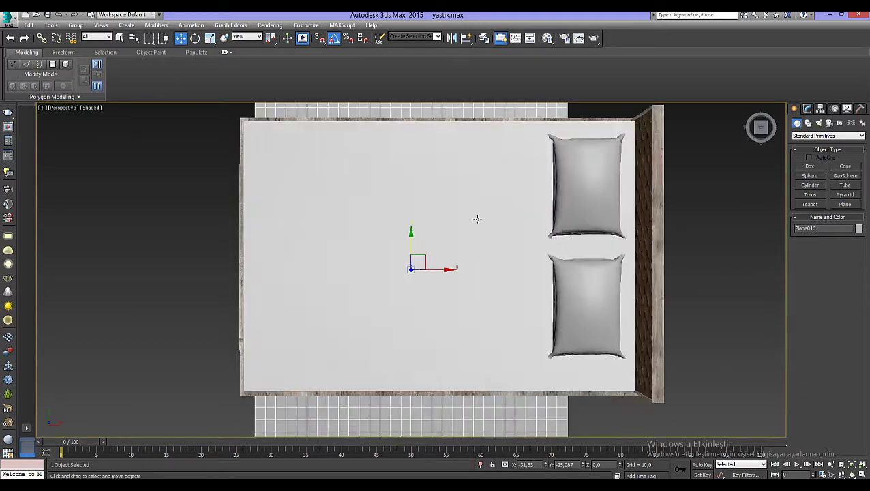
middle_click_drag(476, 217, 428, 272, "alt")
left_click_drag(429, 272, 427, 115)
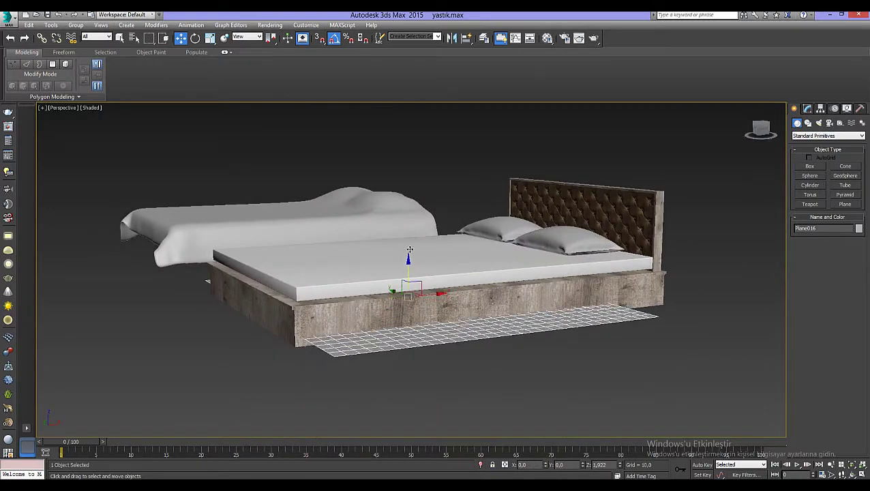
scroll(469, 180, "down", 2)
middle_click_drag(468, 180, 404, 167, "alt")
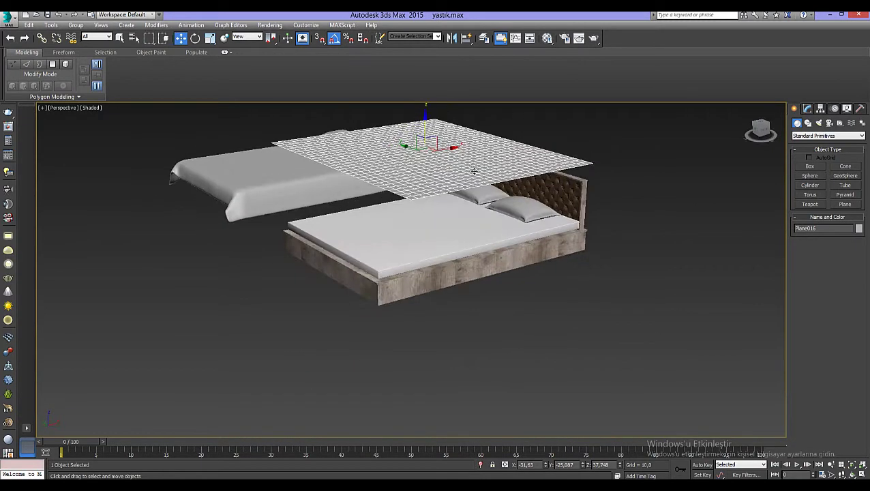
Rotate Plane016 into a tilt and move it upward.
left_click(195, 39)
mouse_move(382, 177)
left_mouse_down()
mouse_move(374, 198)
mouse_move(376, 185)
left_mouse_up()
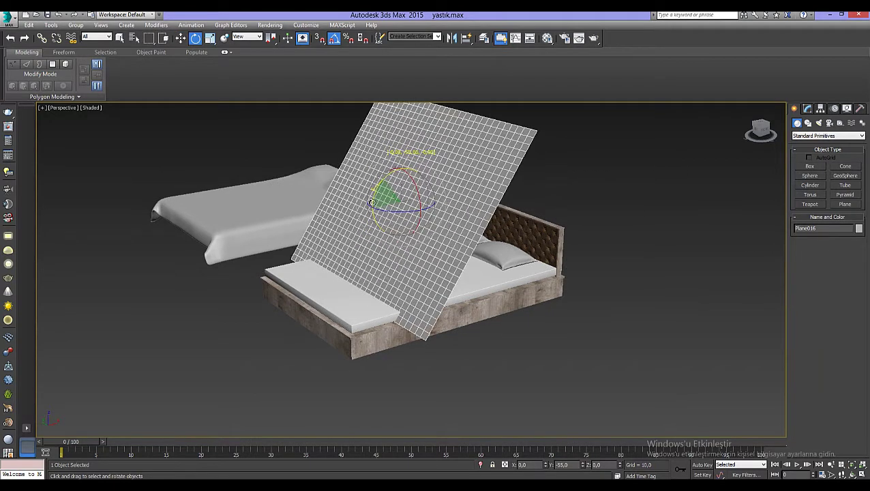
scroll(389, 229, "down", 1)
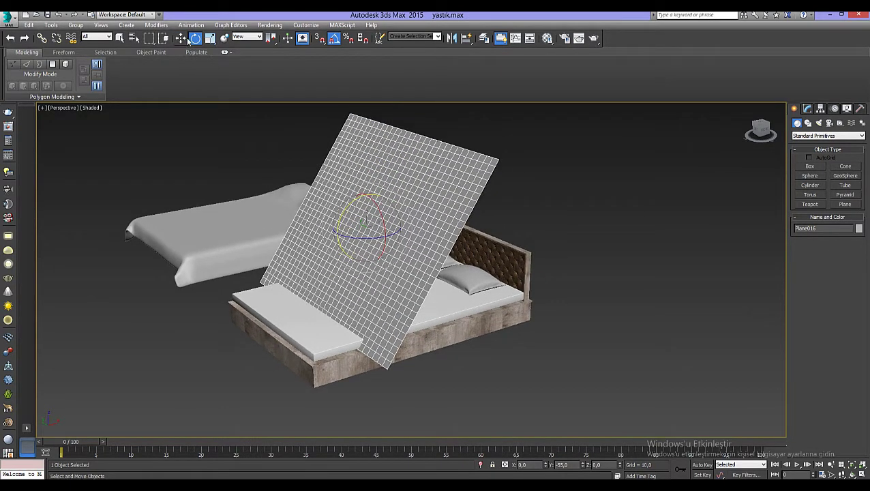
left_click(181, 38)
left_click_drag(365, 196, 370, 171)
Reposition Plane016 over the bed, raising it to Z 64,155, and show its modifier stack.
left_click(195, 38)
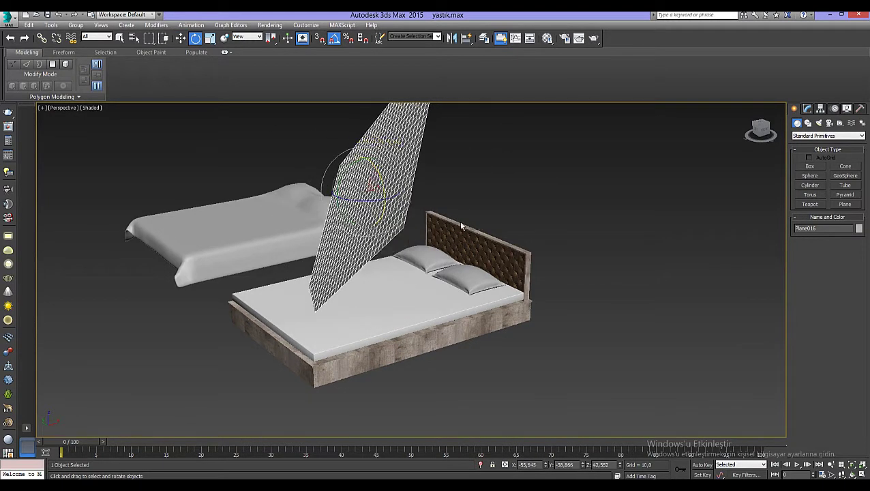
middle_click_drag(371, 170, 409, 205, "alt")
left_click(181, 38)
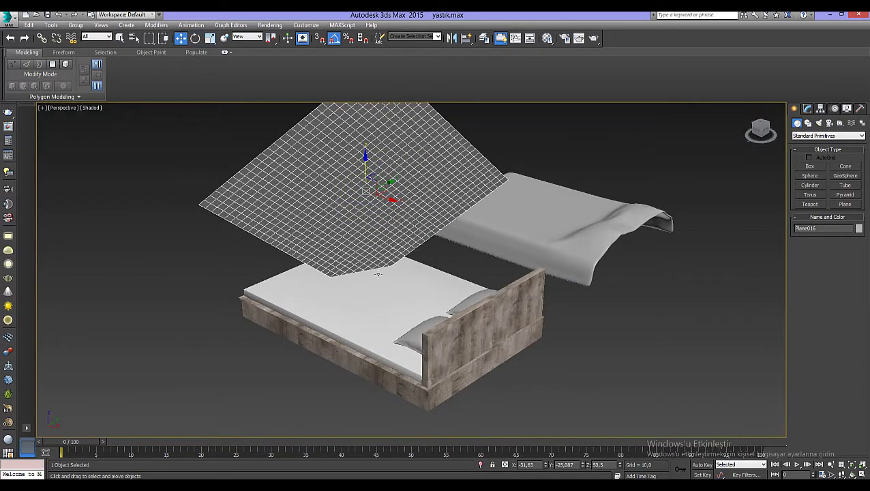
middle_click_drag(362, 231, 337, 243, "alt")
left_click_drag(346, 213, 344, 194)
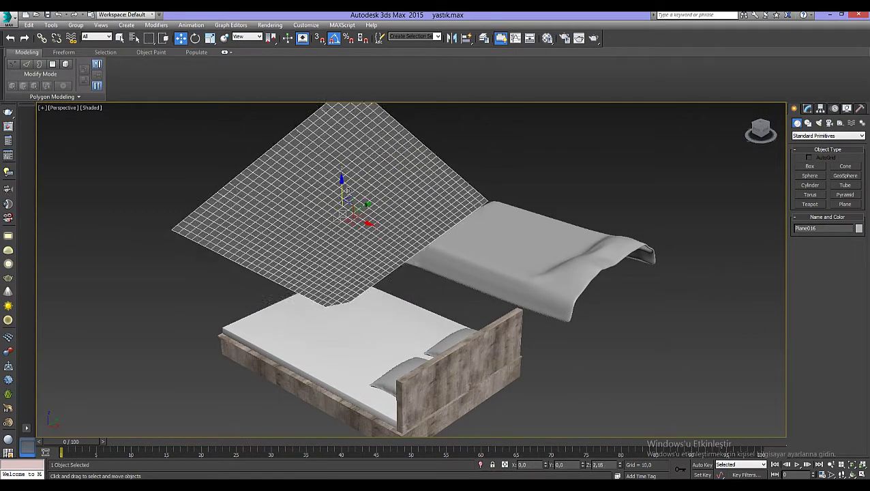
middle_click_drag(447, 253, 465, 248, "alt")
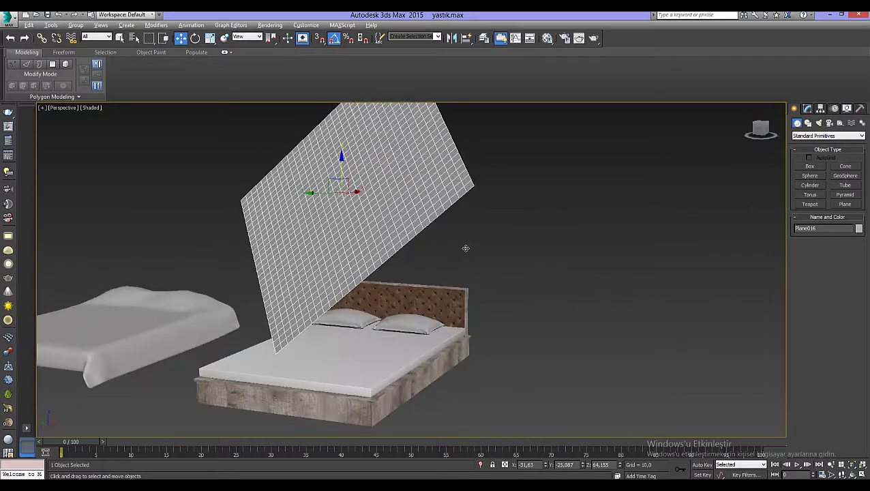
left_click(811, 109)
Add a Cloth modifier to Plane016.
left_click(809, 133)
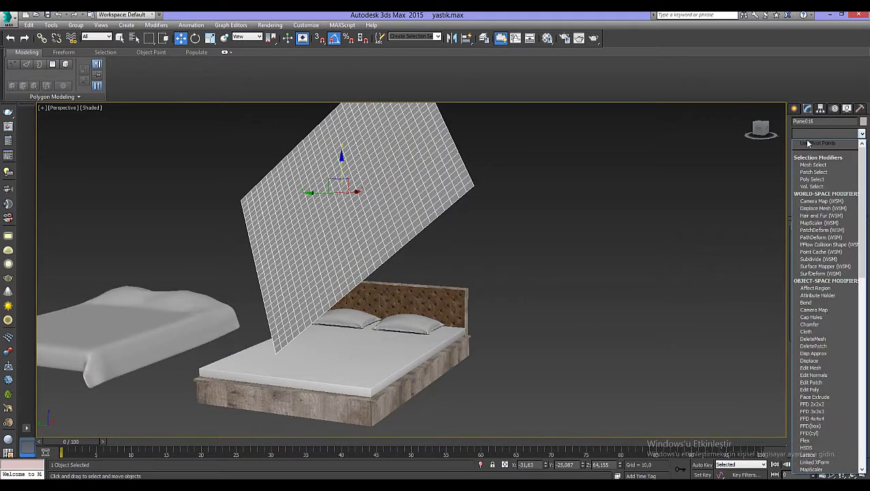
key("c")
key("l")
left_click(807, 142)
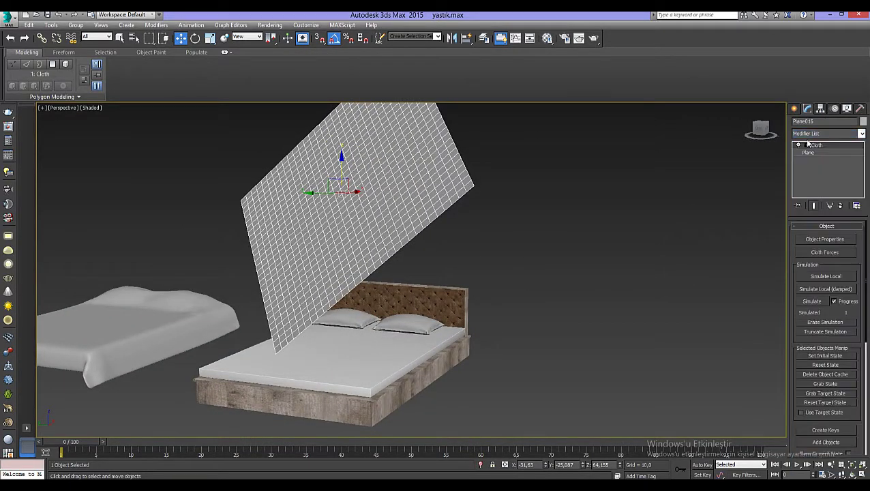
middle_click_drag(617, 320, 599, 326, "alt")
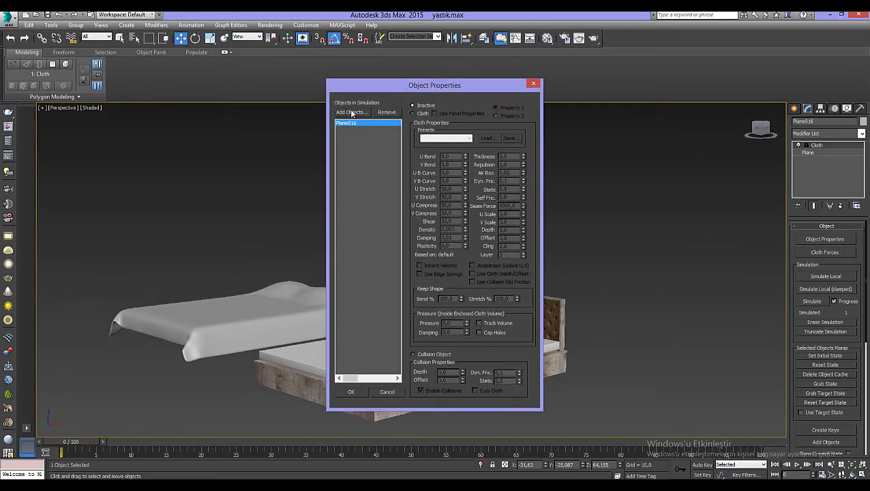
Add the four bed objects to the cloth simulation via Add Objects.
left_click(353, 112)
left_click(42, 73)
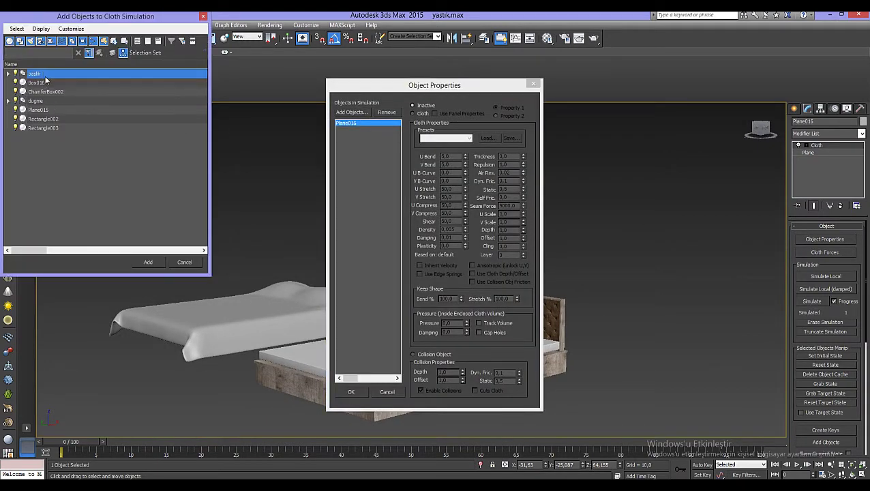
left_click(49, 84)
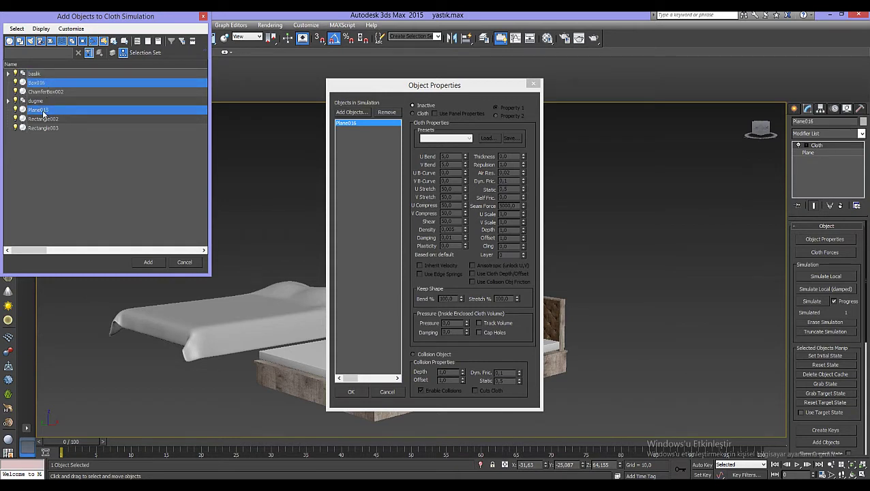
left_click(41, 112)
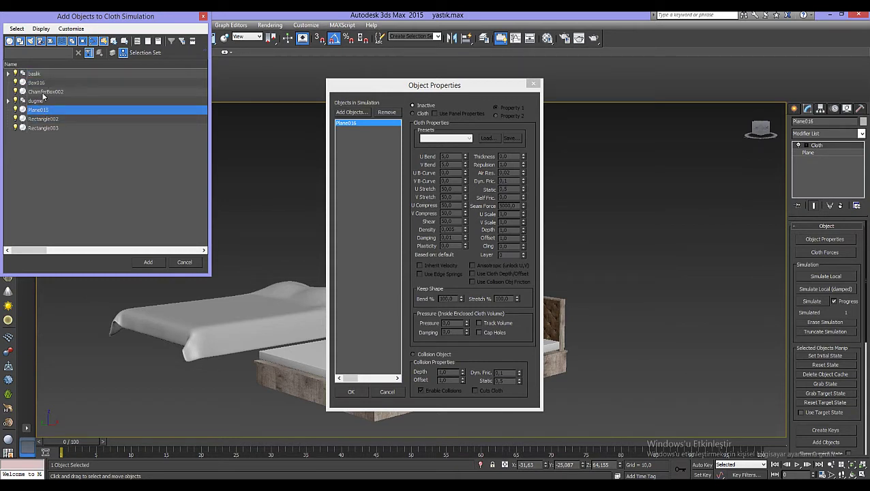
left_click(43, 93)
left_click(39, 84, "ctrl")
left_click(47, 118, "ctrl")
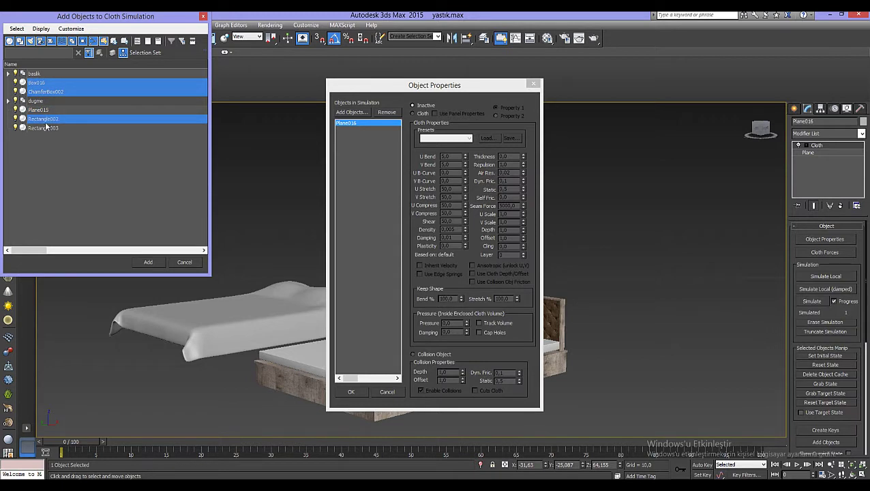
left_click(48, 128, "ctrl")
left_click(161, 264)
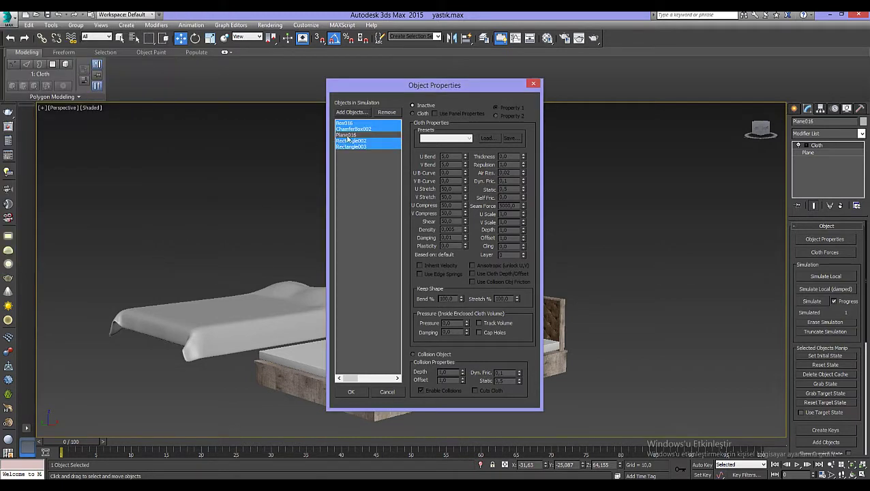
Set Plane016 as Cloth and the bed parts as Collision Objects, then confirm.
left_click(359, 136)
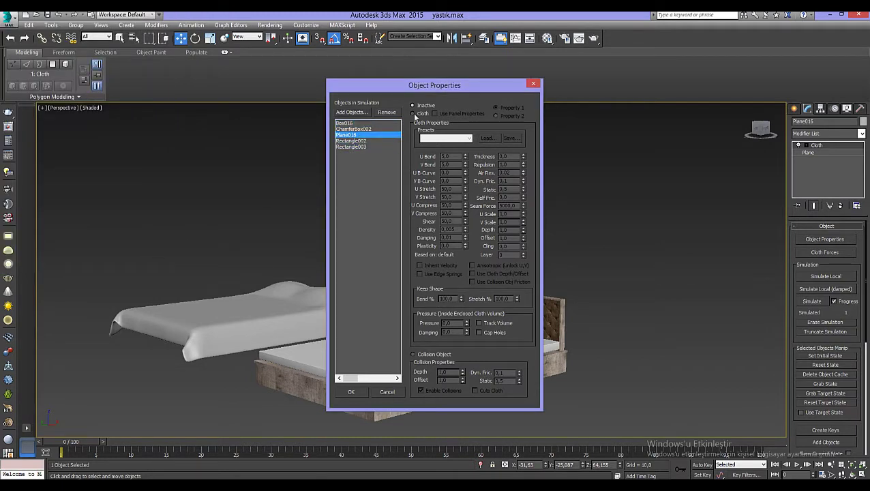
left_click(413, 113)
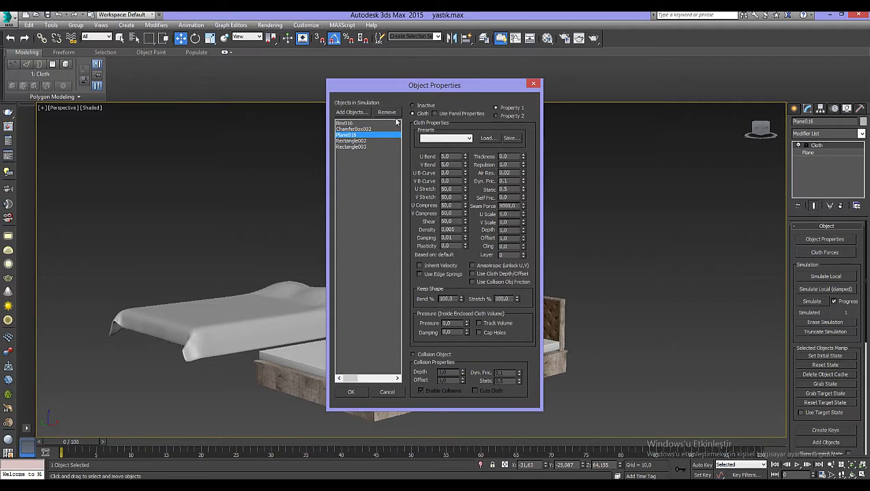
left_click(346, 124)
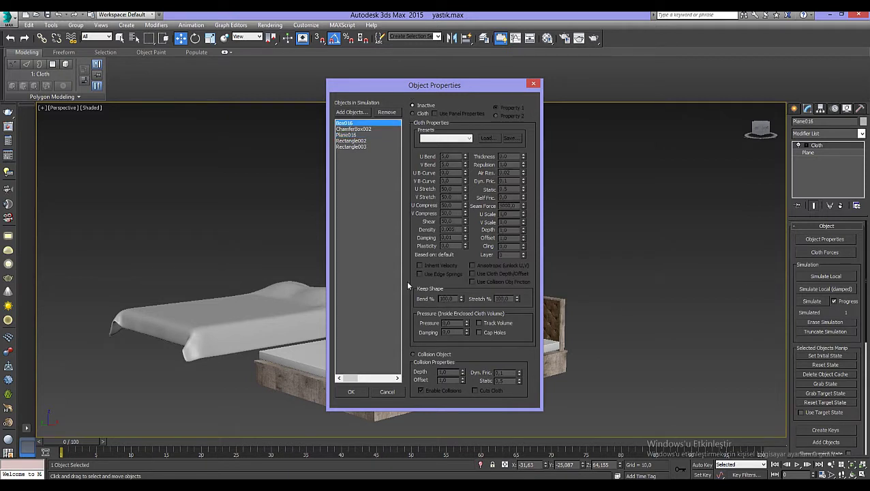
left_click(419, 355)
left_click(351, 129)
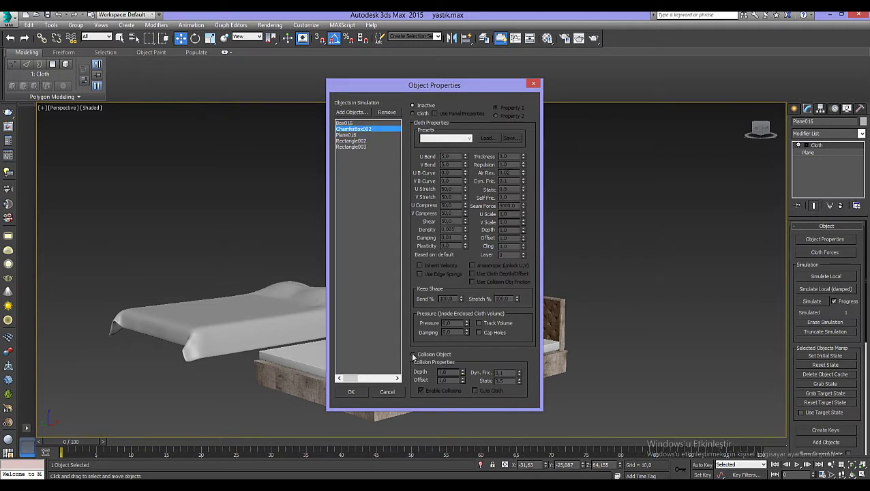
left_click(350, 141)
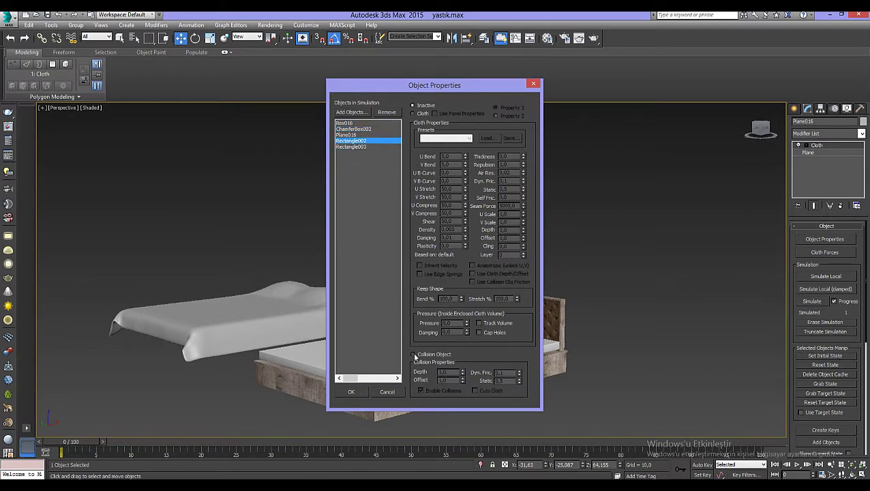
left_click(351, 146)
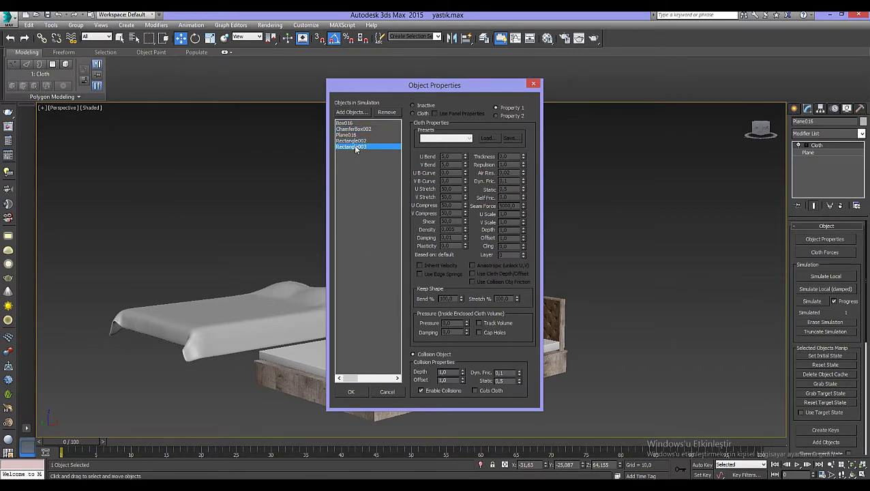
left_click(413, 355)
left_click(351, 391)
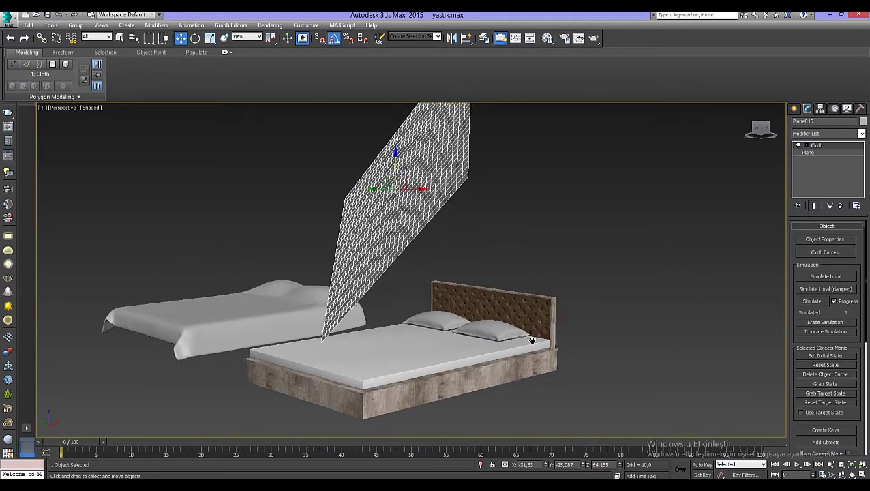
Briefly run Simulate Local (damped), stop it, and review the Simulation Parameters.
left_click(813, 291)
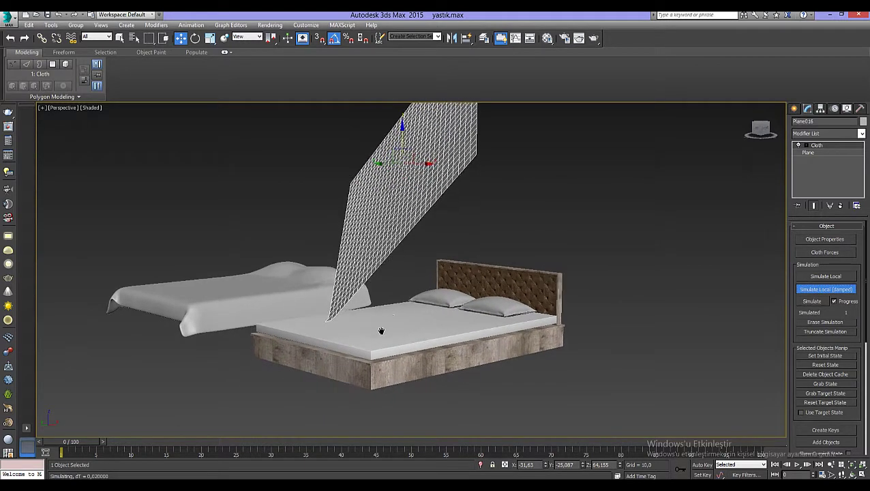
left_click(795, 289)
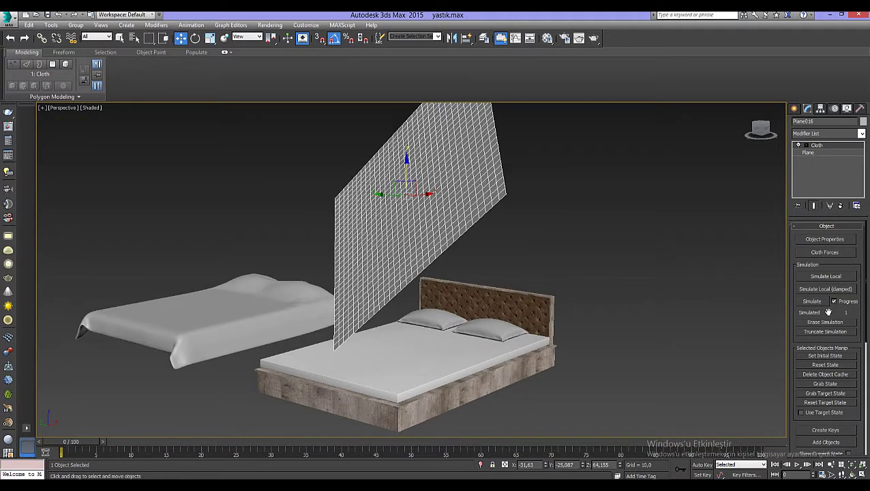
scroll(828, 311, "down", 5)
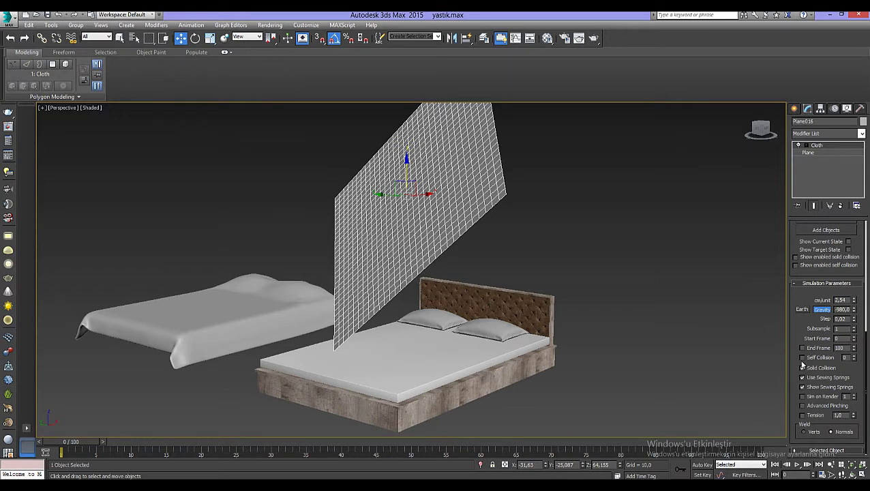
scroll(846, 271, "up", 5)
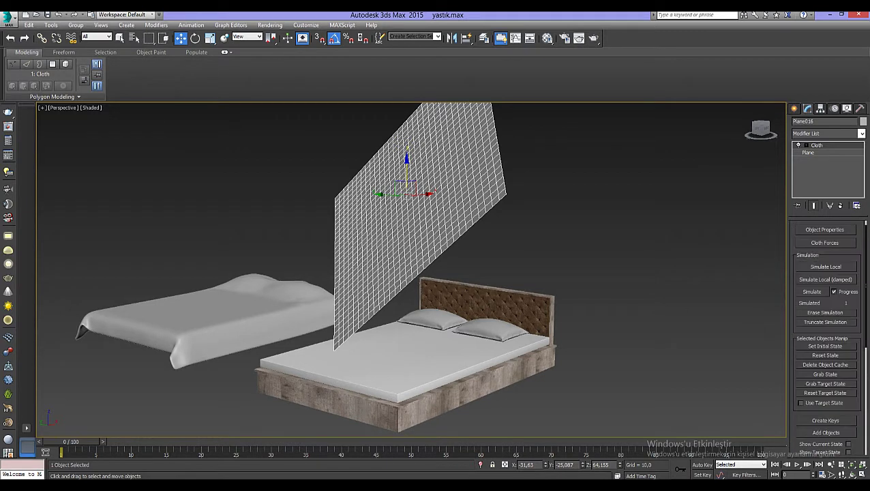
Rerun Simulate Local (damped), watching from a wide side view, then stop it.
left_click(842, 284)
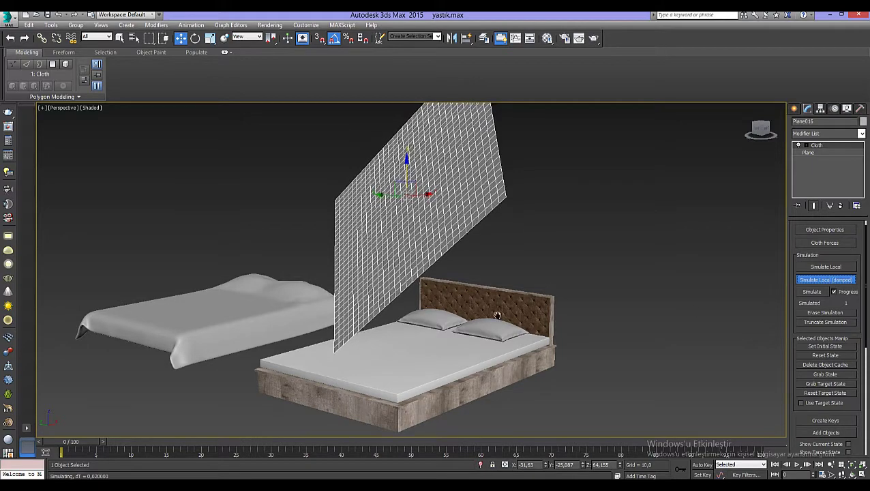
scroll(471, 287, "up", 3)
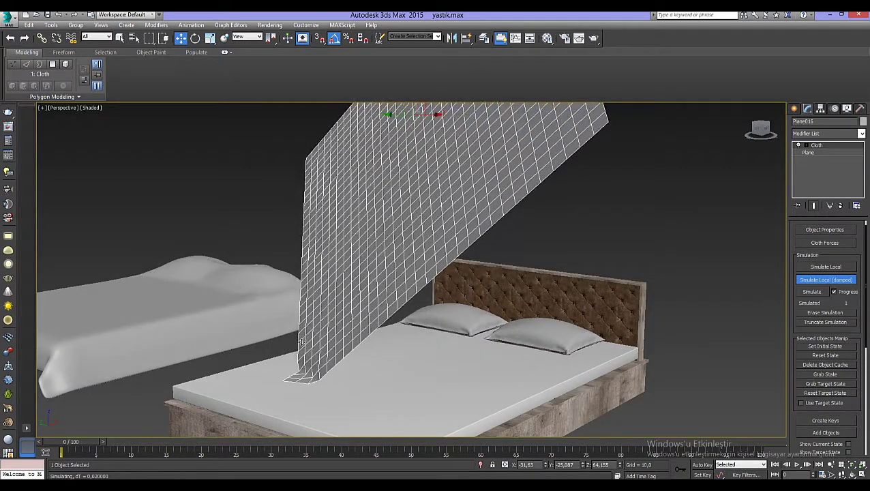
scroll(331, 359, "up", 3)
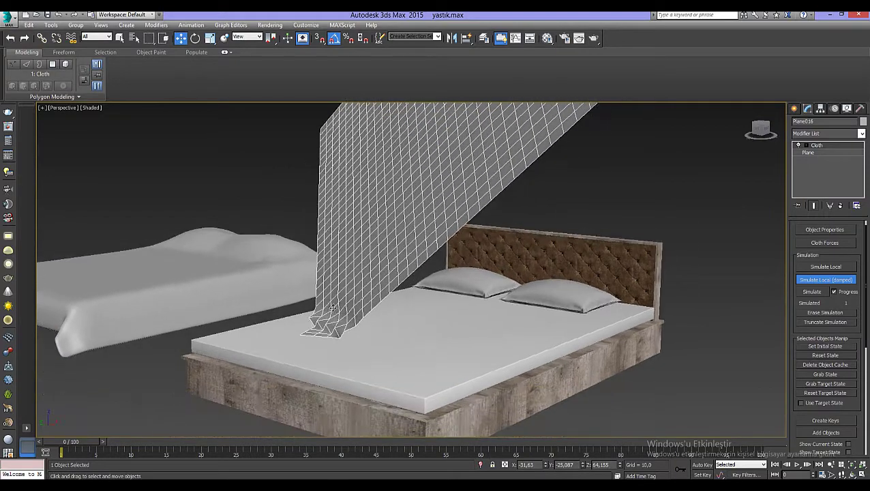
scroll(334, 360, "up", 2)
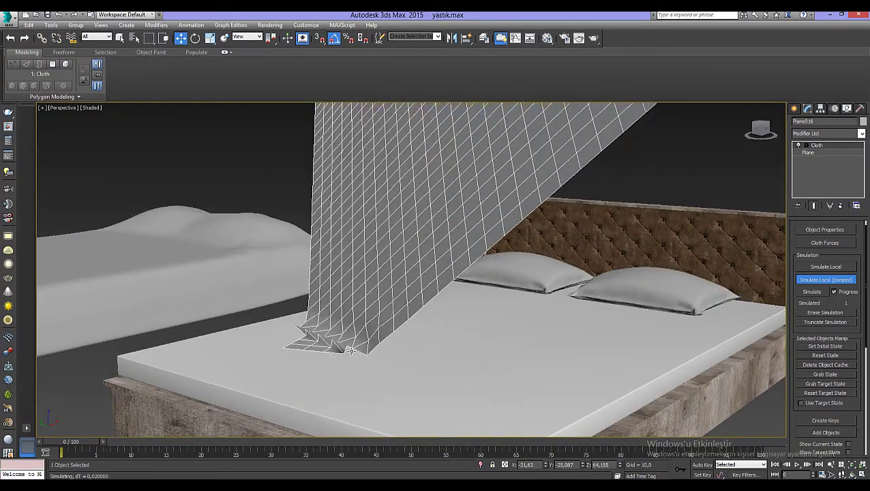
scroll(390, 368, "up", 4)
scroll(391, 368, "down", 3)
scroll(391, 368, "down", 3)
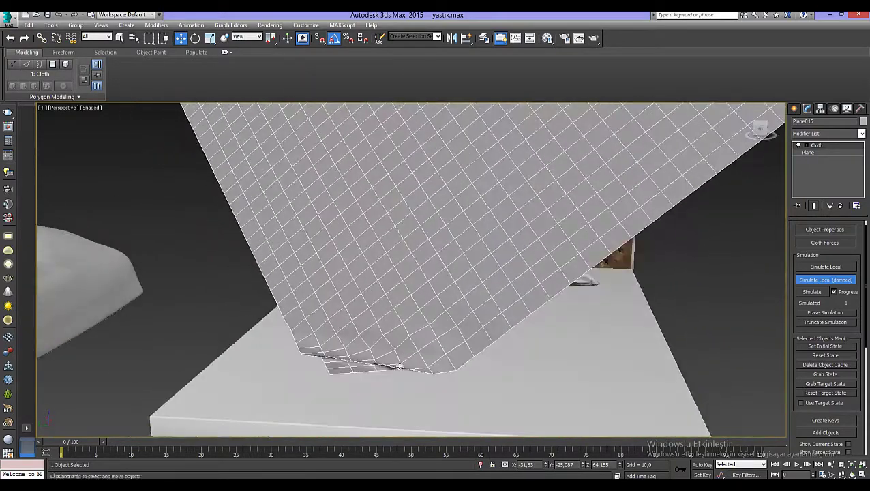
mouse_move(391, 368)
middle_mouse_down("alt")
mouse_move(387, 353)
mouse_move(477, 349)
middle_mouse_up("alt")
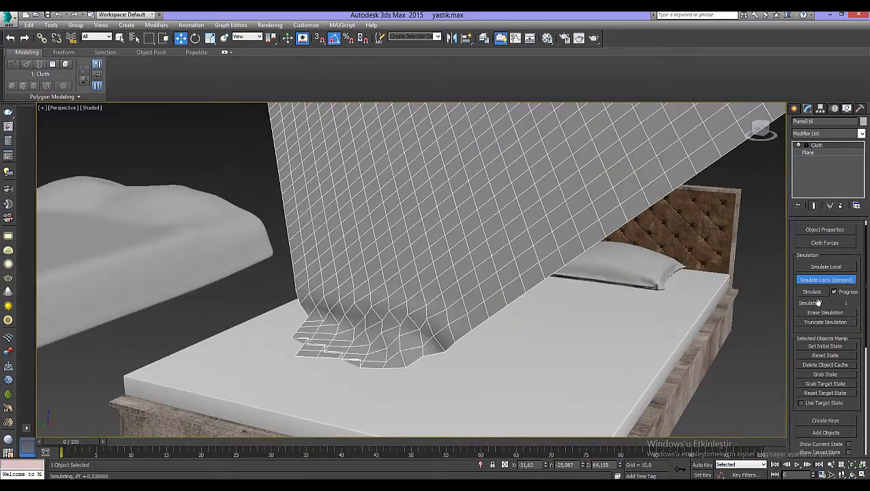
left_click(825, 279)
scroll(278, 355, "down", 2)
Pan the Cloth modifier panel to reveal the Object Properties and Simulation rollouts.
scroll(278, 355, "down", 2)
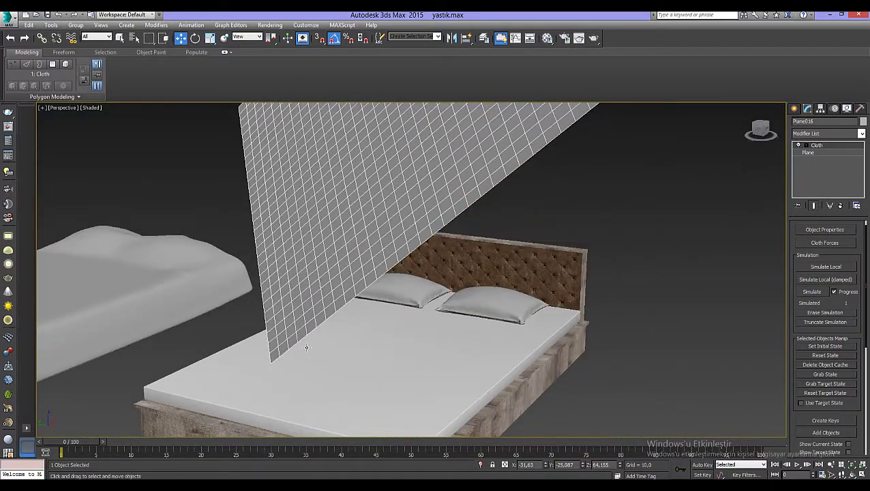
scroll(346, 362, "down", 2)
scroll(350, 393, "down", 2)
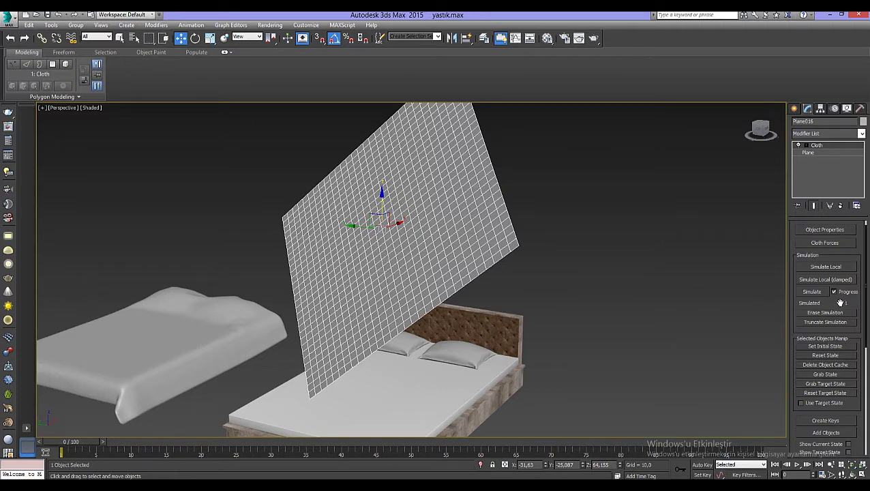
left_click_drag(840, 303, 863, 24)
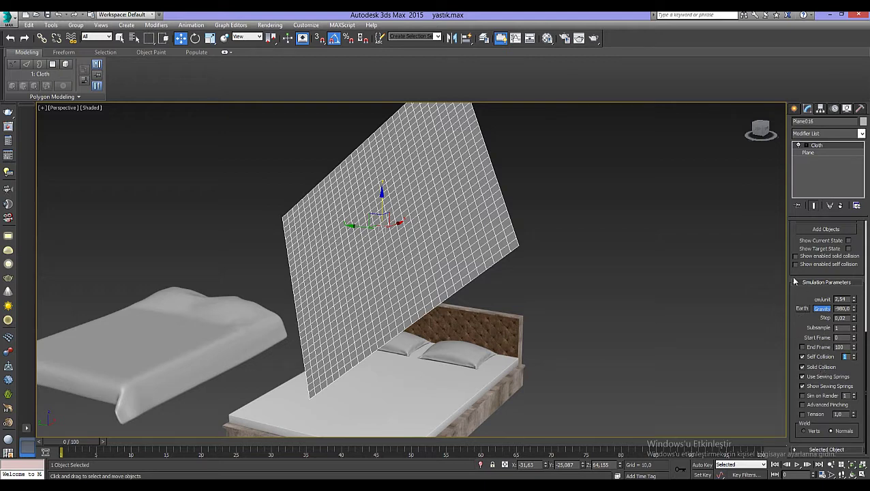
left_click_drag(797, 294, 797, 490)
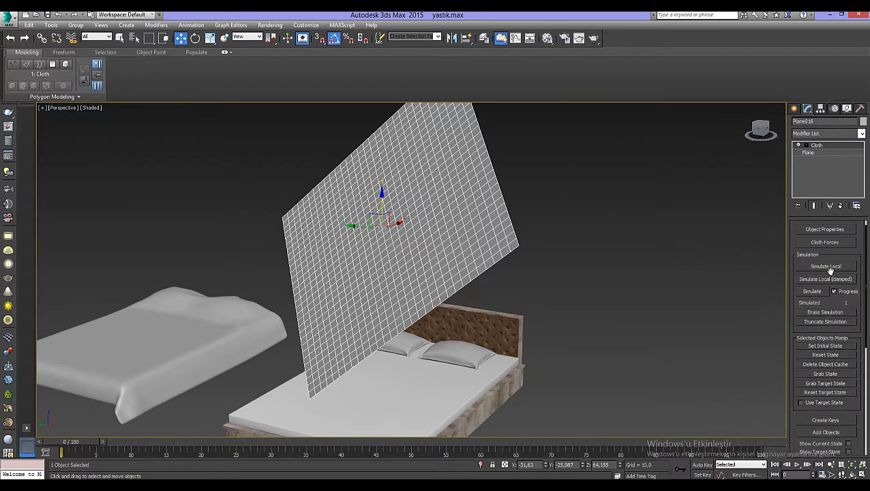
Start Simulate Local (damped) and orbit around the bed to watch the cloth fall.
left_click(829, 280)
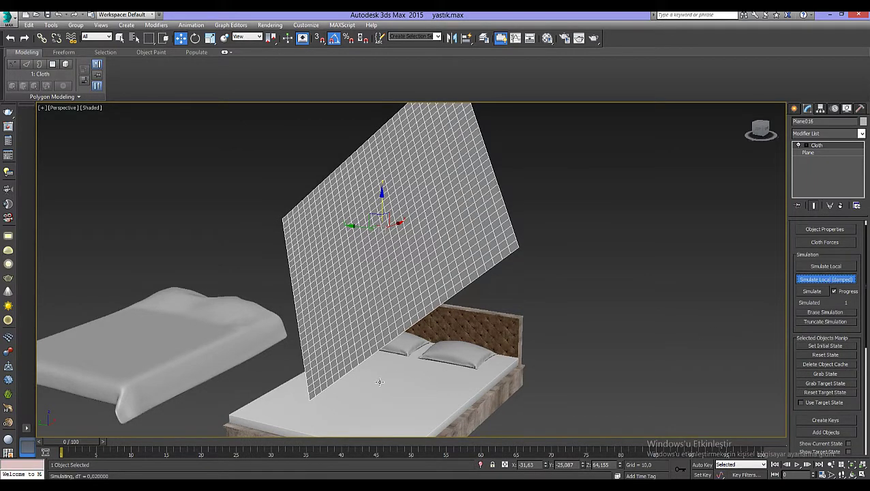
middle_click_drag(383, 317, 409, 296, "alt")
scroll(409, 296, "up", 2)
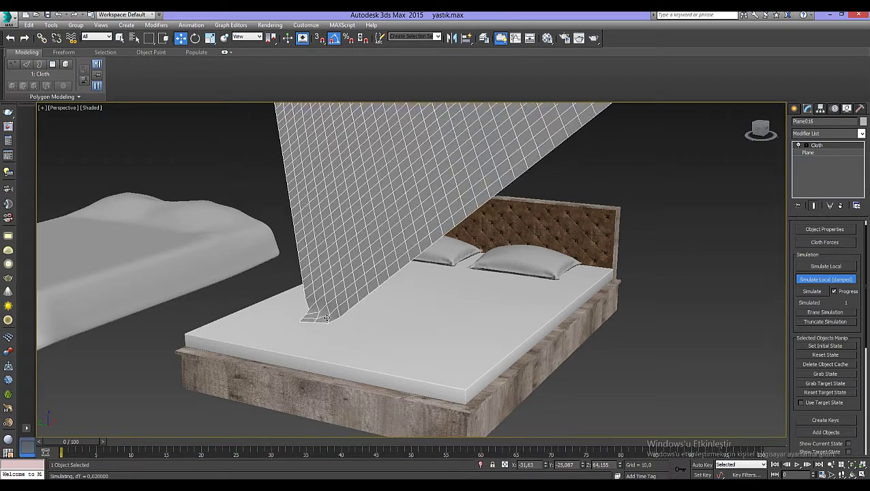
scroll(331, 317, "up", 2)
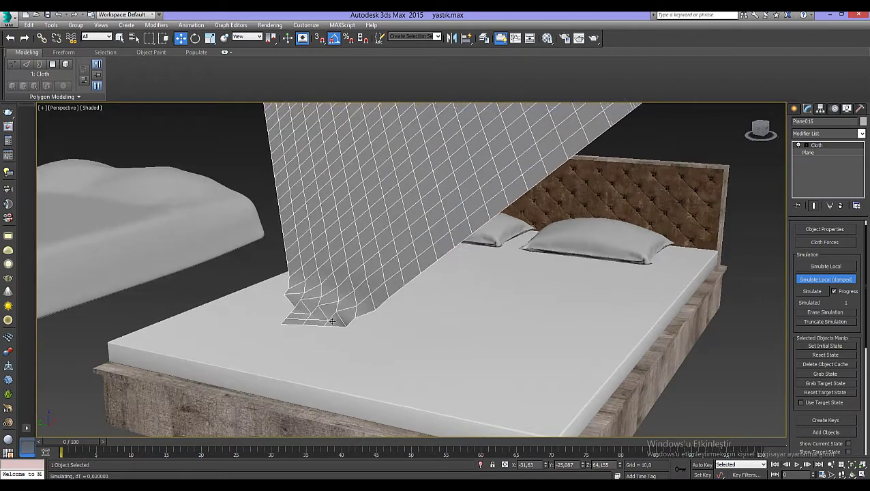
middle_click_drag(363, 316, 283, 276, "alt")
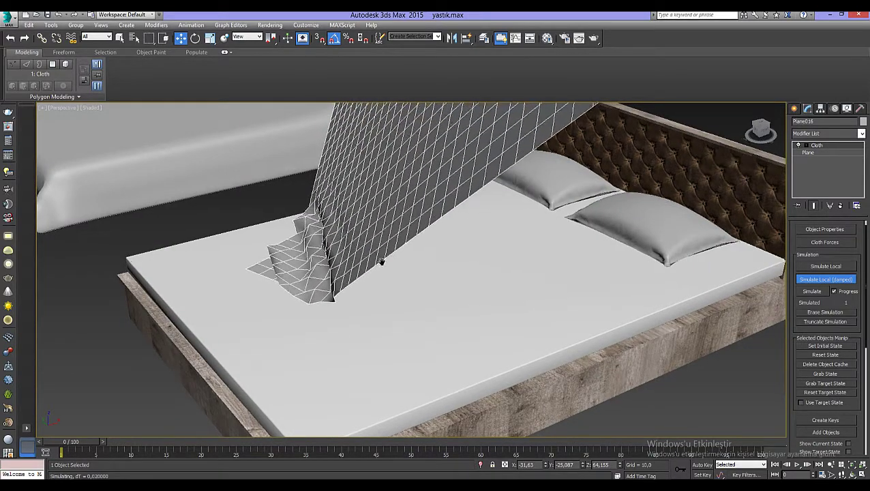
mouse_move(382, 260)
middle_mouse_down("alt")
mouse_move(355, 281)
mouse_move(355, 314)
mouse_move(346, 307)
middle_mouse_up("alt")
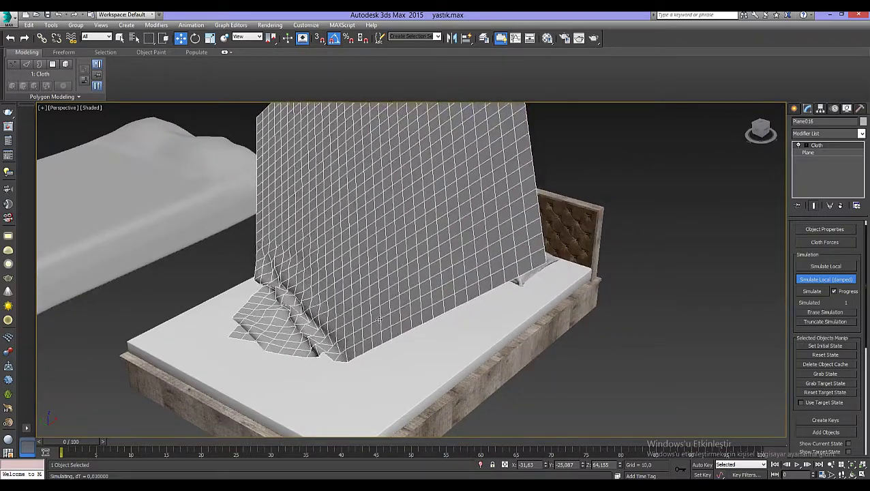
mouse_move(347, 312)
middle_mouse_down("alt")
mouse_move(370, 333)
mouse_move(396, 335)
middle_mouse_up("alt")
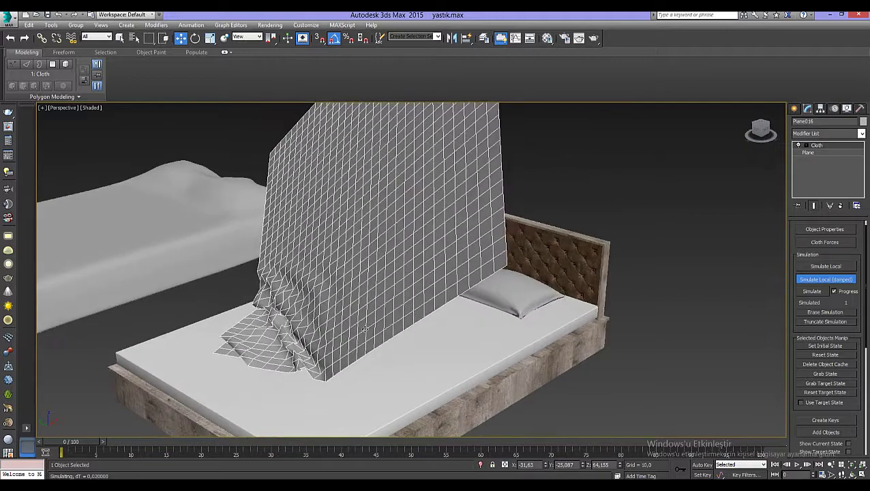
mouse_move(367, 330)
middle_mouse_down("alt")
mouse_move(487, 181)
mouse_move(430, 159)
mouse_move(416, 171)
middle_mouse_up("alt")
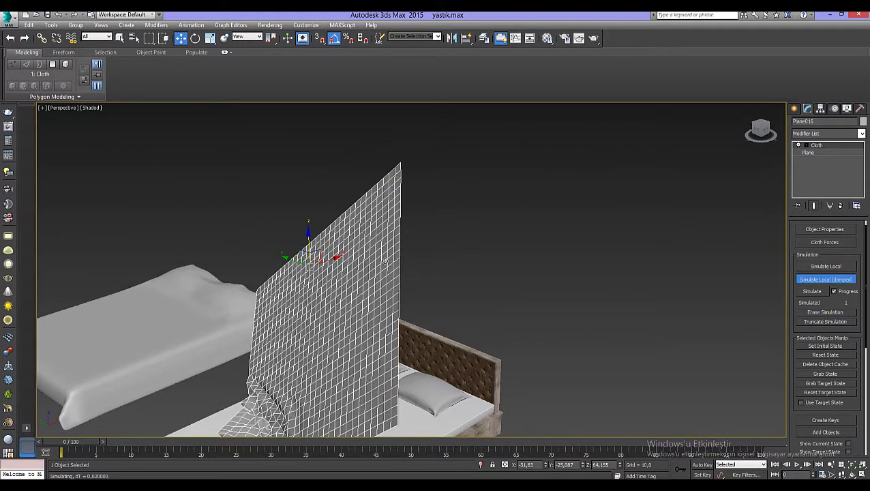
middle_click_drag(355, 154, 422, 222, "alt")
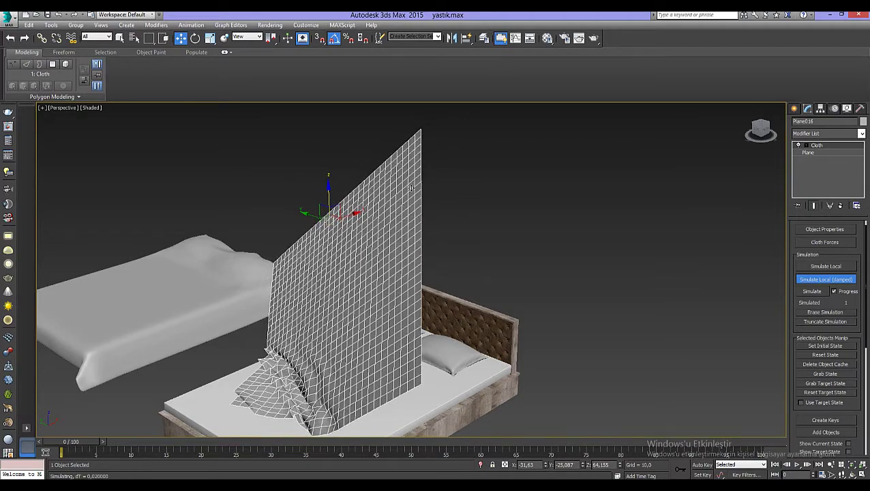
Keep watching the drape, then stop the simulation once folds spill over the bed's side.
scroll(367, 248, "up", 2)
scroll(354, 320, "up", 2)
middle_click_drag(354, 320, 350, 289, "alt")
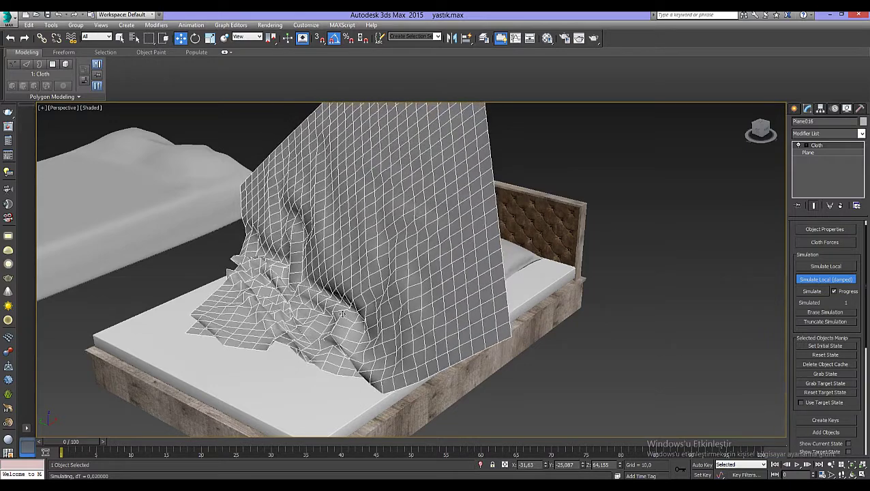
middle_click_drag(342, 313, 291, 332, "alt")
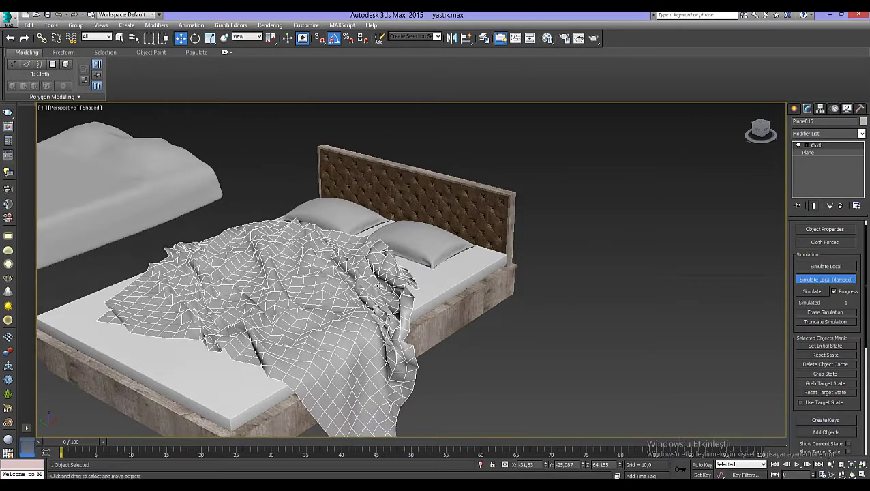
middle_click_drag(687, 317, 695, 309)
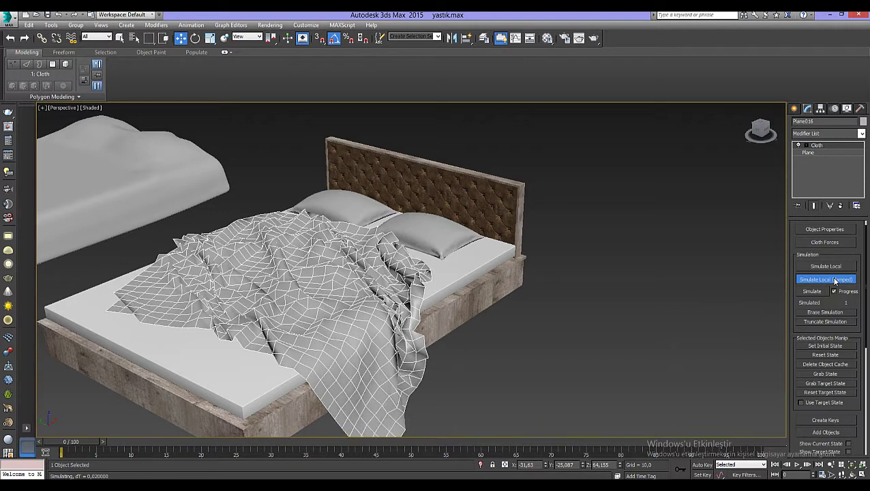
middle_click_drag(521, 343, 413, 292, "alt")
scroll(413, 292, "up", 3)
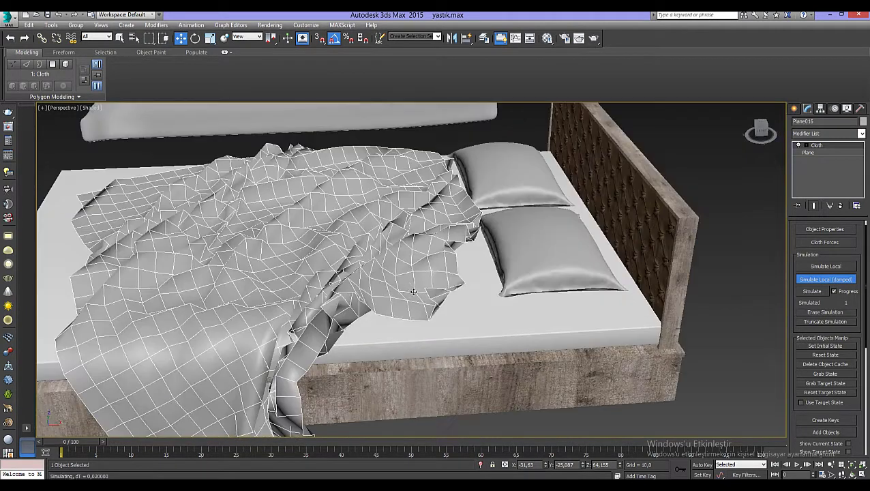
left_click(814, 279)
scroll(457, 368, "down", 3)
scroll(457, 369, "down", 2)
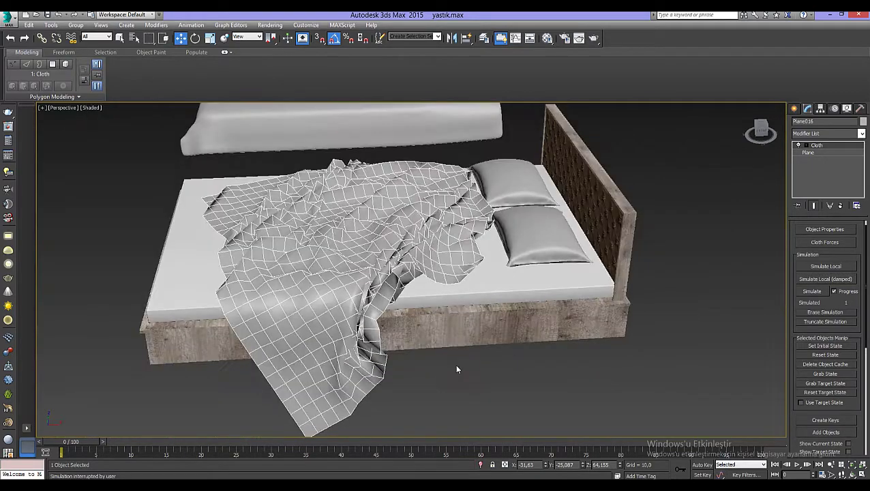
Inspect the drape, then reselect the crumpled Plane016 cloth and open the Modifier List.
left_click(457, 368)
middle_click_drag(457, 369, 377, 306, "alt")
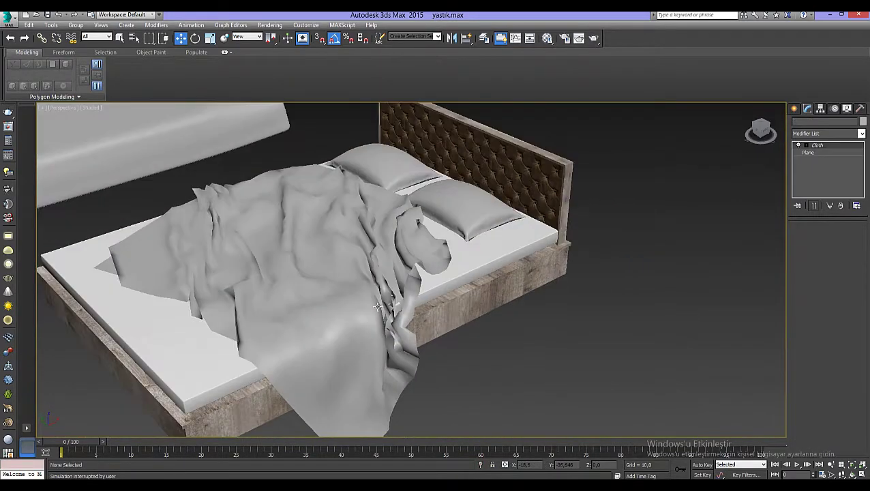
left_click(377, 306)
scroll(347, 226, "up", 2)
scroll(348, 226, "up", 2)
scroll(347, 226, "down", 5)
scroll(346, 289, "up", 1)
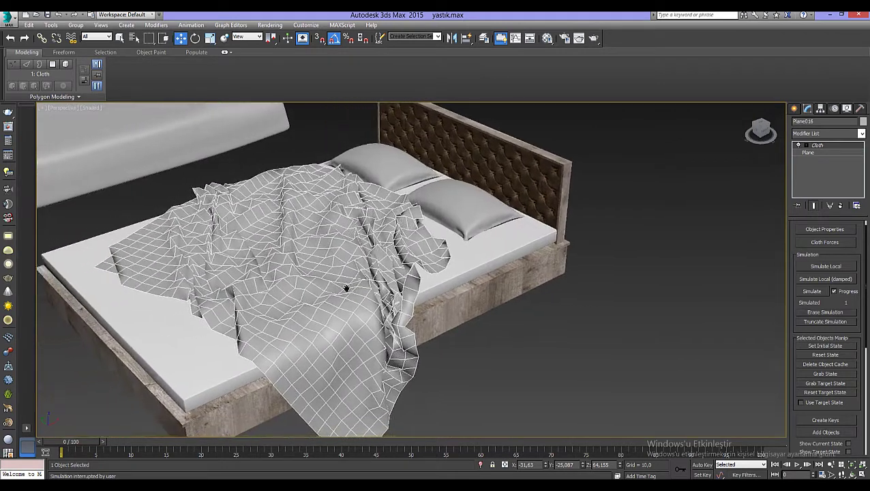
left_click(808, 134)
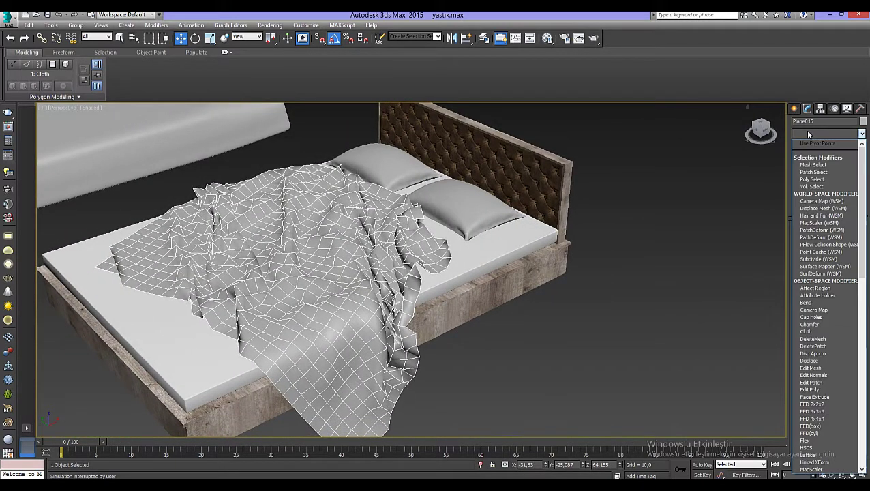
Add a Shell modifier with an Outer Amount of 0,5.
type("sh")
key("Return")
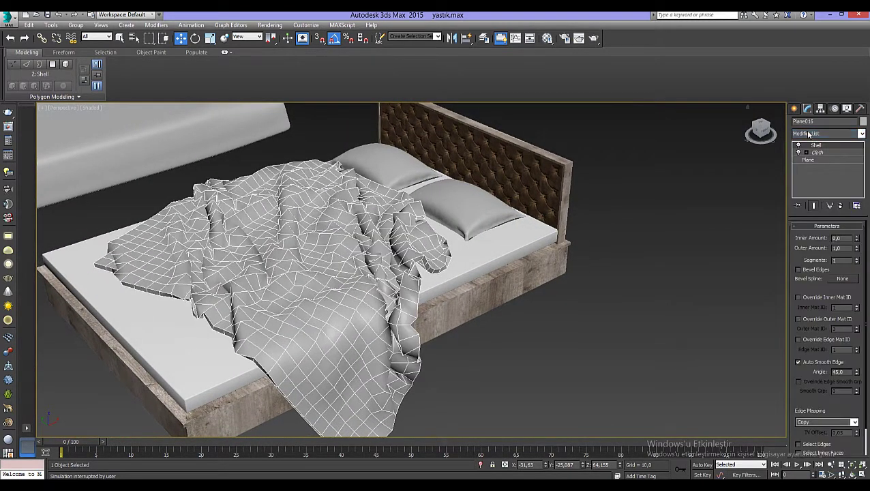
mouse_move(497, 265)
middle_mouse_down("alt")
mouse_move(477, 266)
mouse_move(413, 305)
mouse_move(488, 255)
middle_mouse_up("alt")
scroll(477, 266, "up", 3)
scroll(488, 255, "up", 2)
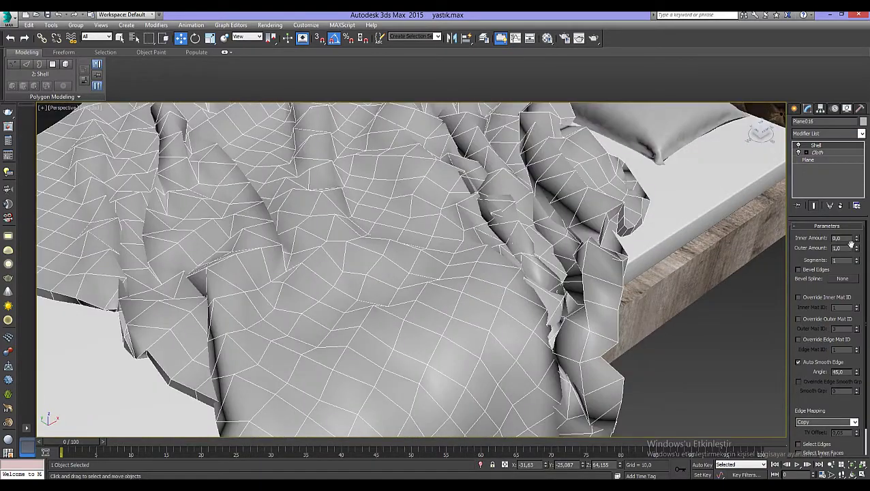
type("0,5")
key("Return")
scroll(530, 279, "down", 3)
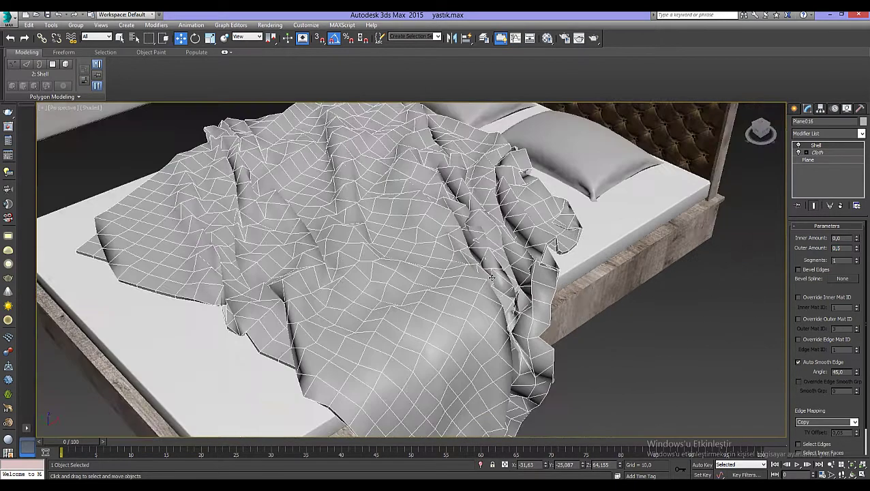
Add TurboSmooth at 2 iterations with Isoline Display and preview the smoothed blanket.
left_click(843, 133)
scroll(825, 287, "down", 5)
left_click(818, 338)
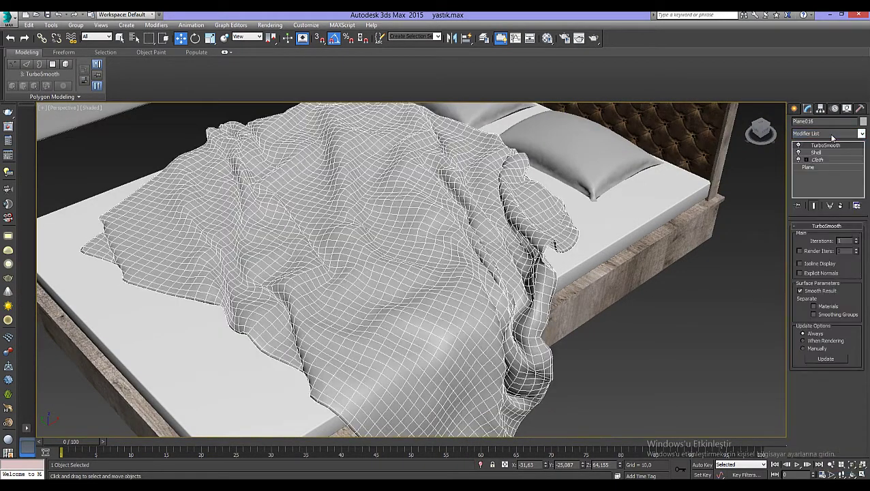
left_click(801, 264)
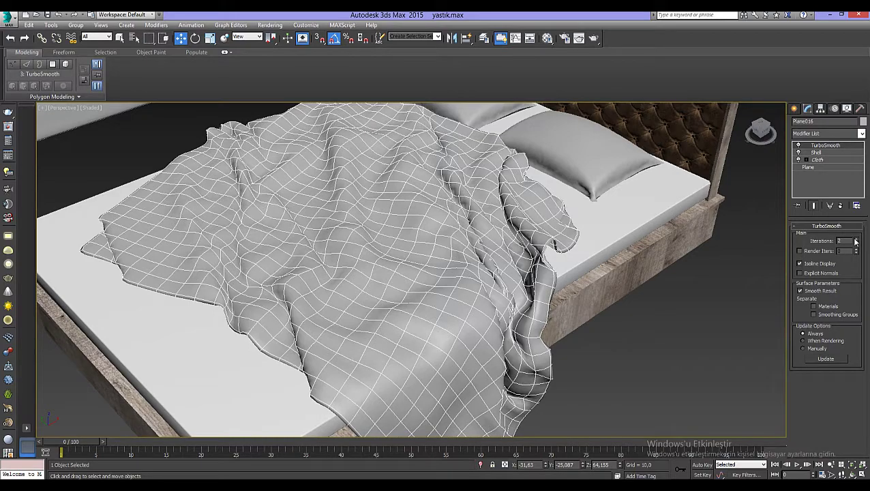
left_click(855, 240)
left_click(711, 313)
scroll(508, 344, "down", 5)
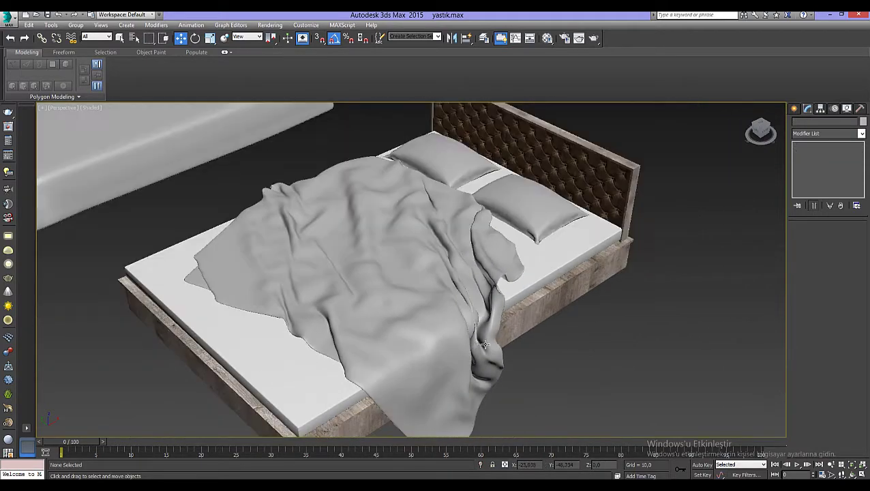
mouse_move(508, 344)
middle_mouse_down("alt")
mouse_move(414, 310)
mouse_move(382, 229)
middle_mouse_up("alt")
left_click(414, 310)
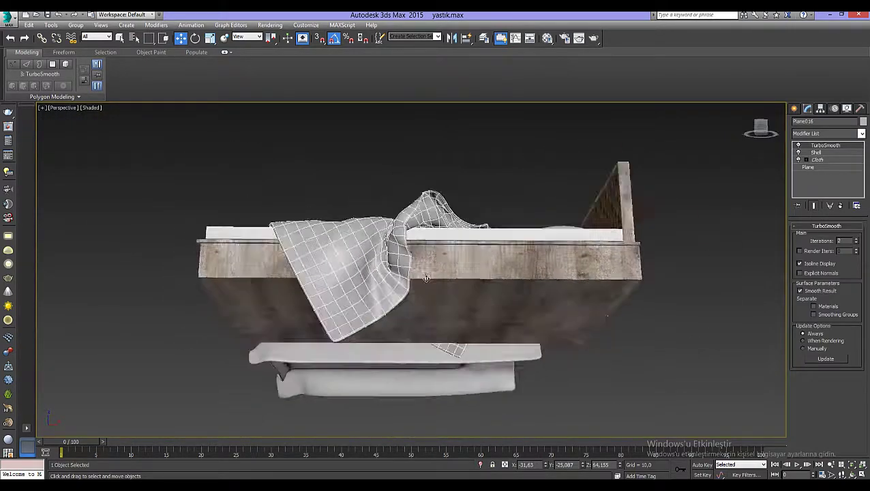
Scale the blanket slightly wider along one axis.
left_click(211, 39)
scroll(414, 277, "down", 5)
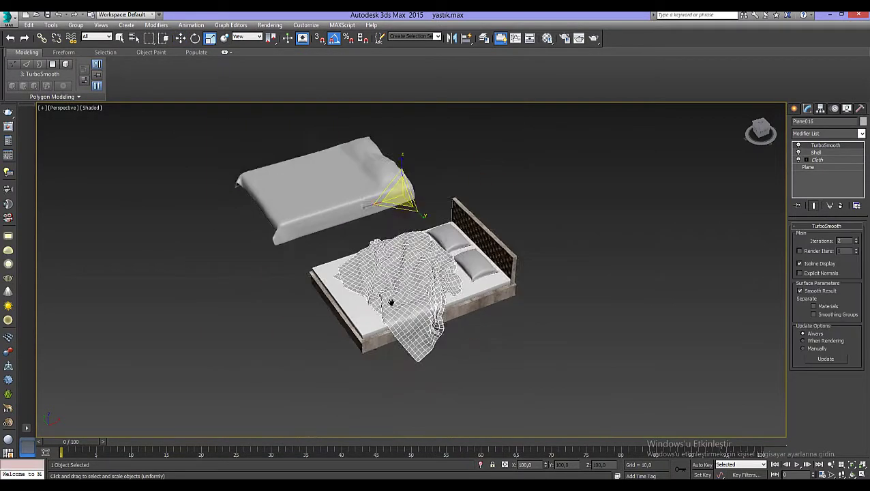
scroll(369, 281, "up", 2)
left_click_drag(339, 188, 329, 188)
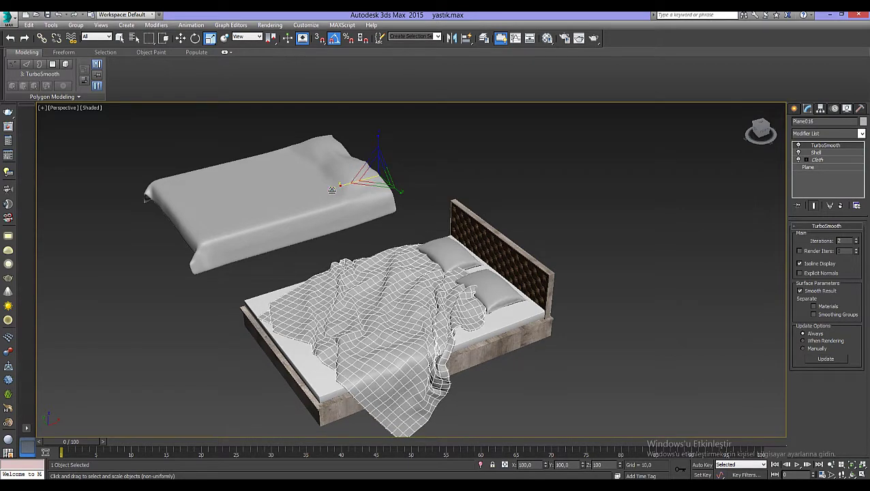
scroll(365, 276, "up", 5)
scroll(365, 276, "down", 2)
scroll(367, 279, "up", 2)
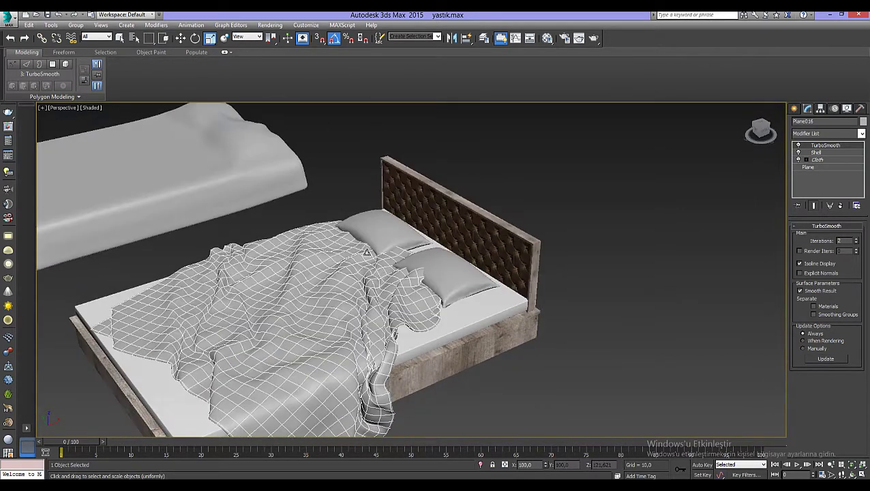
left_click(832, 134)
Add an FFD 4x4x4 to the blanket and lift the lattice points near the pillows.
scroll(831, 163, "down", 10)
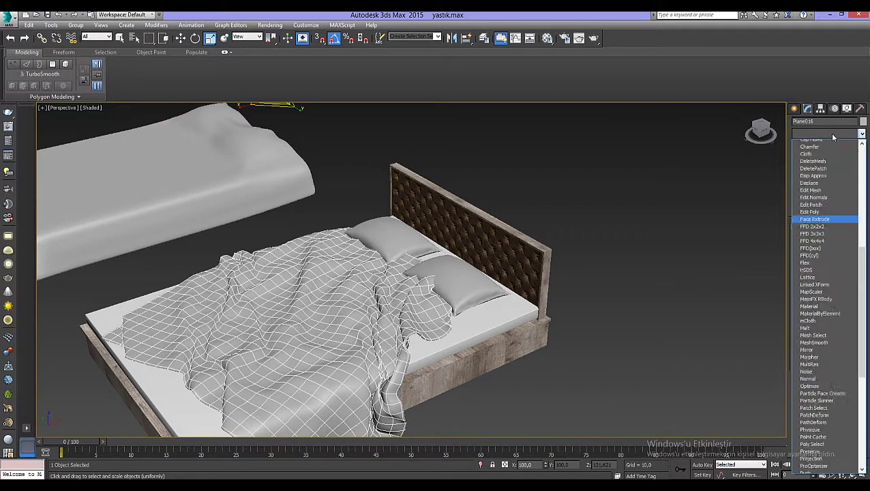
left_click(812, 164)
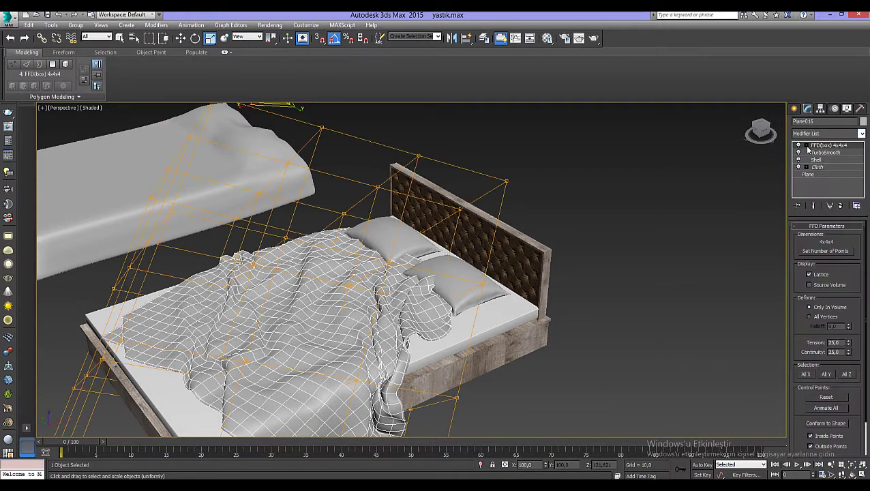
key("1")
middle_click_drag(592, 276, 566, 258, "alt")
left_click_drag(553, 169, 394, 414)
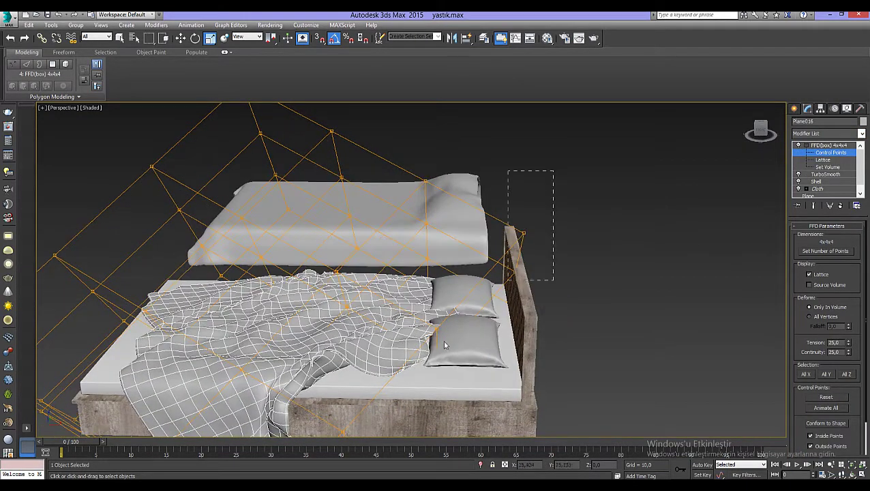
left_click(180, 38)
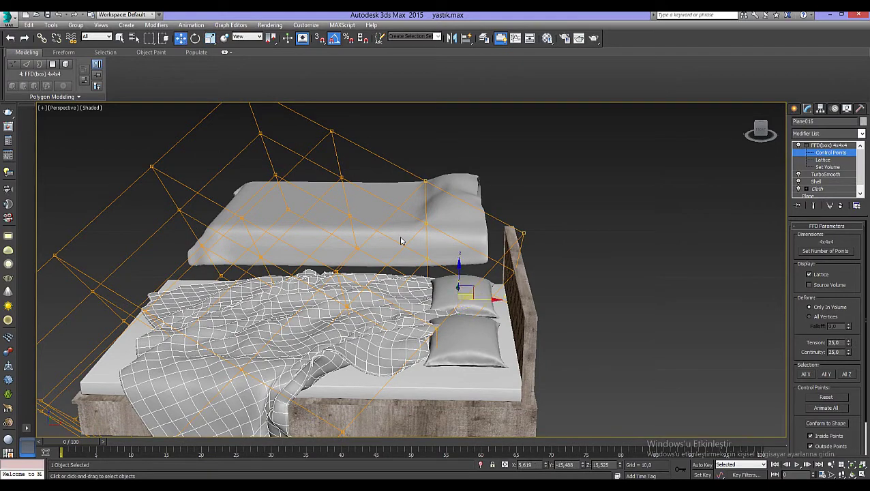
left_click_drag(456, 273, 458, 269)
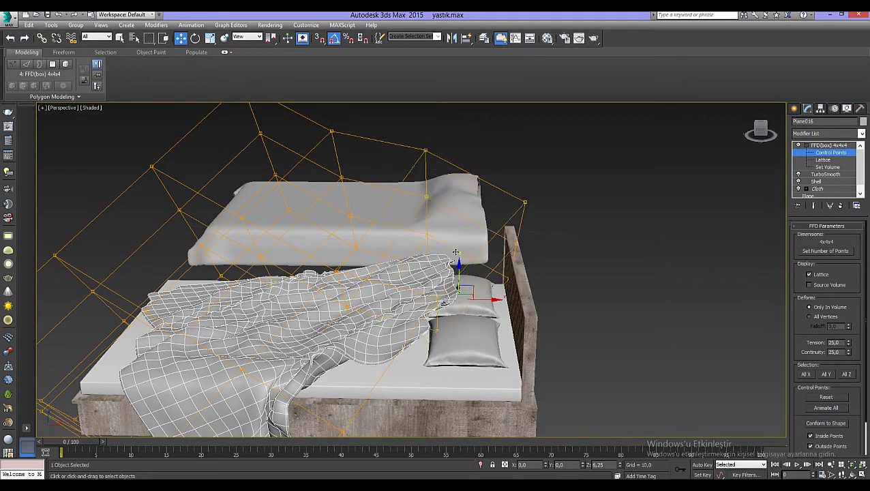
Pull the corner lattice column down and push the hanging-side points outward to reshape the drape.
mouse_move(458, 268)
middle_mouse_down("alt")
mouse_move(467, 302)
mouse_move(496, 250)
mouse_move(403, 245)
middle_mouse_up("alt")
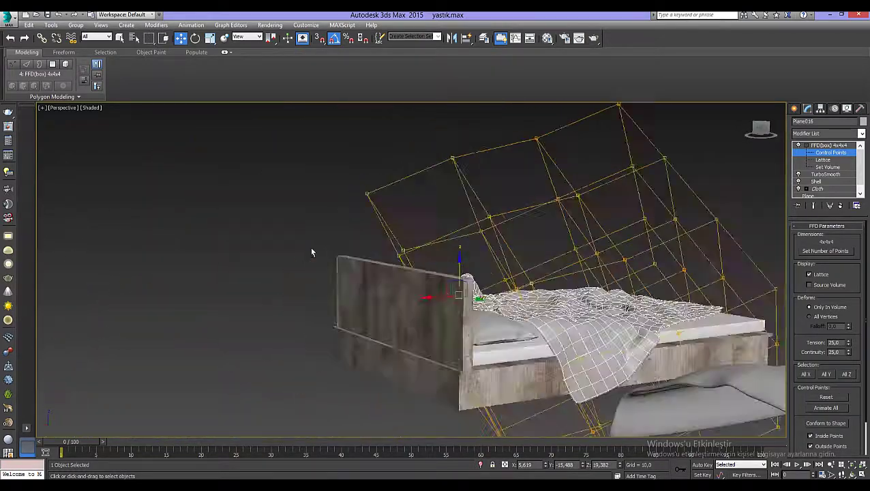
left_click_drag(394, 169, 412, 257)
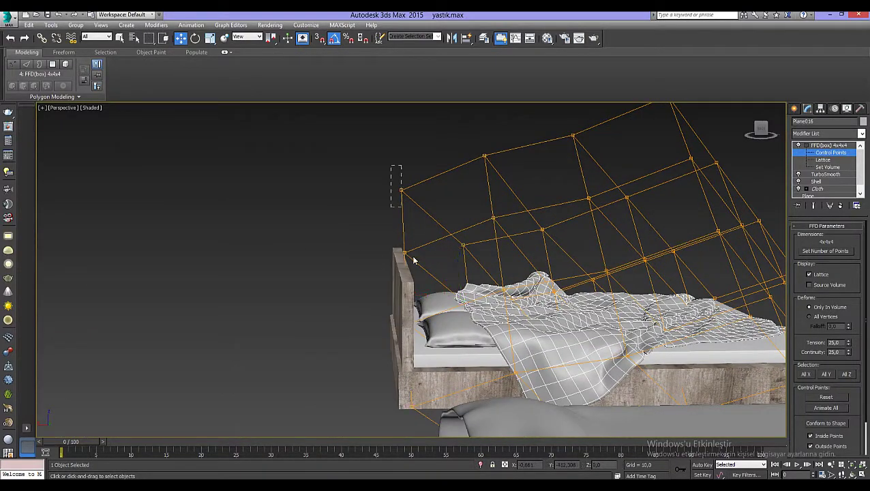
left_click_drag(403, 185, 403, 223)
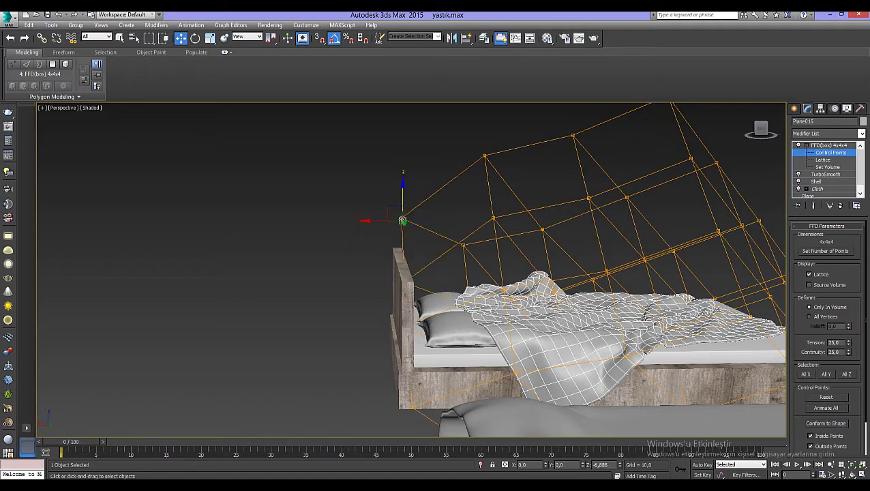
mouse_move(403, 223)
middle_mouse_down("alt")
mouse_move(549, 260)
mouse_move(495, 291)
mouse_move(690, 226)
middle_mouse_up("alt")
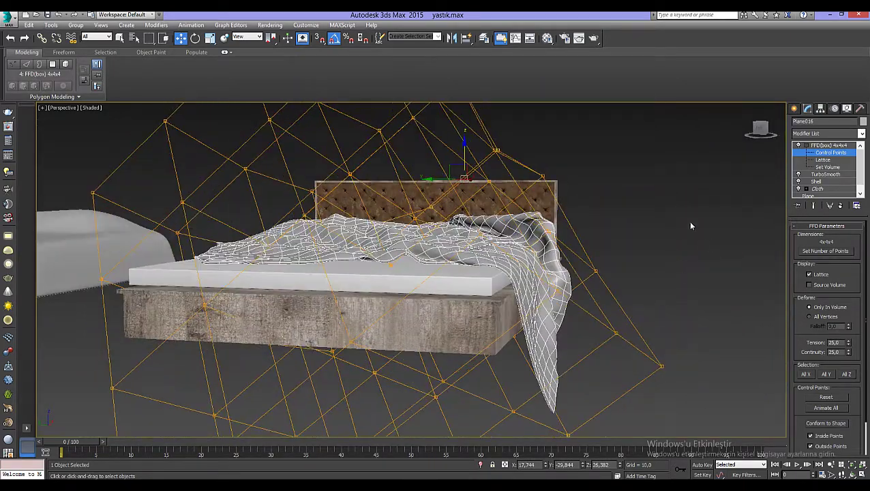
left_click_drag(510, 431, 510, 431)
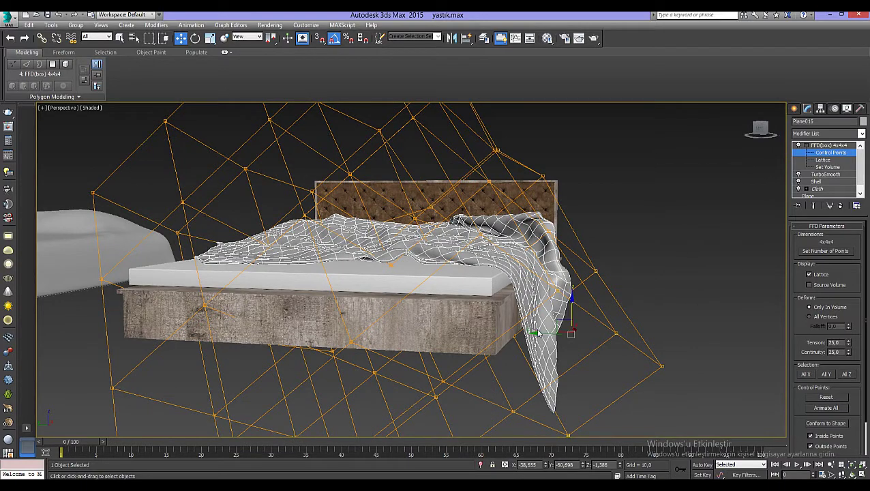
left_click_drag(570, 334, 611, 414)
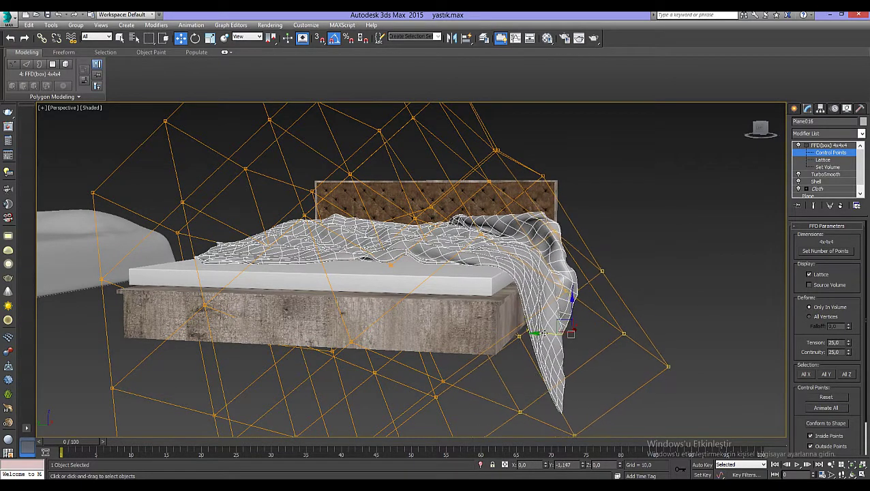
mouse_move(518, 372)
middle_mouse_down("alt")
mouse_move(500, 334)
mouse_move(422, 276)
middle_mouse_up("alt")
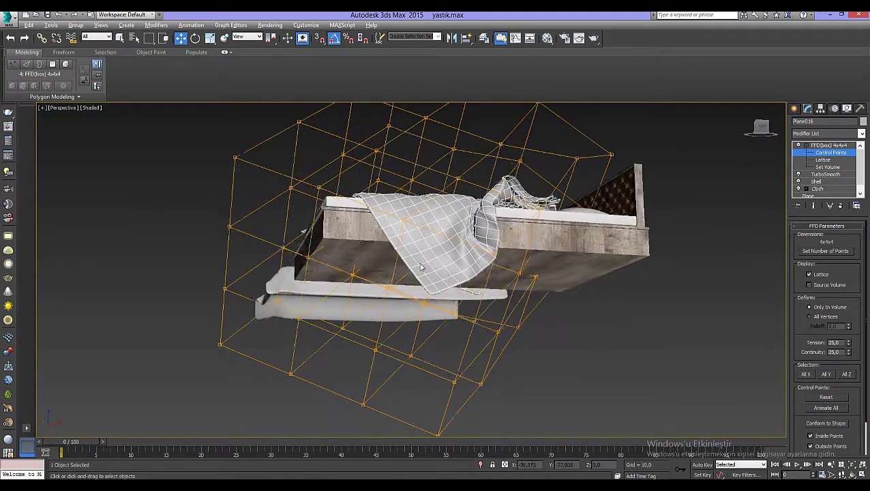
mouse_move(411, 310)
middle_mouse_down("alt")
mouse_move(444, 337)
mouse_move(582, 336)
mouse_move(631, 311)
mouse_move(610, 361)
mouse_move(624, 337)
middle_mouse_up("alt")
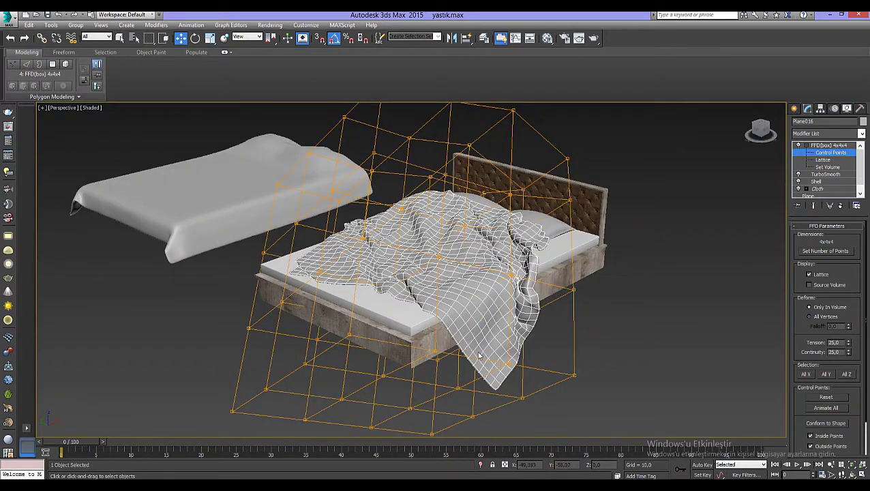
Delete the old TurboSmooth and convert the blanket to an Editable Poly.
left_click(842, 151)
left_click(826, 175)
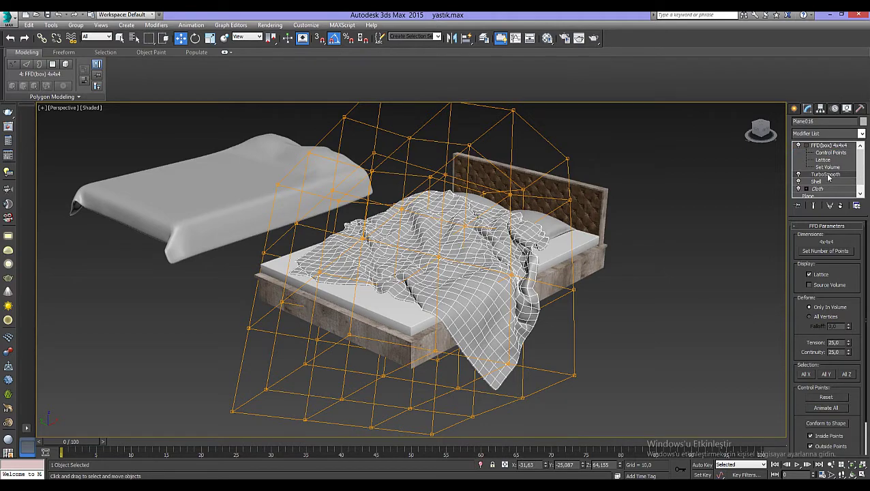
left_click(840, 205)
left_click(832, 145)
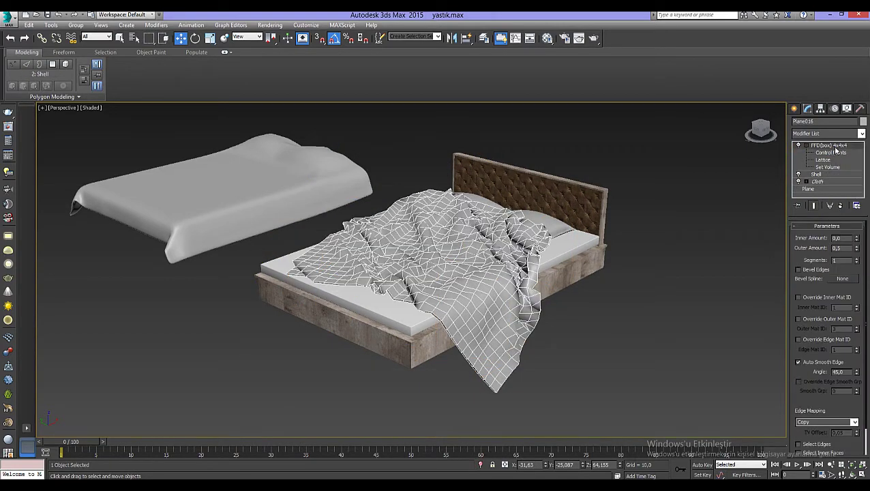
mouse_move(409, 272)
middle_mouse_down("alt")
mouse_move(424, 293)
mouse_move(460, 295)
middle_mouse_up("alt")
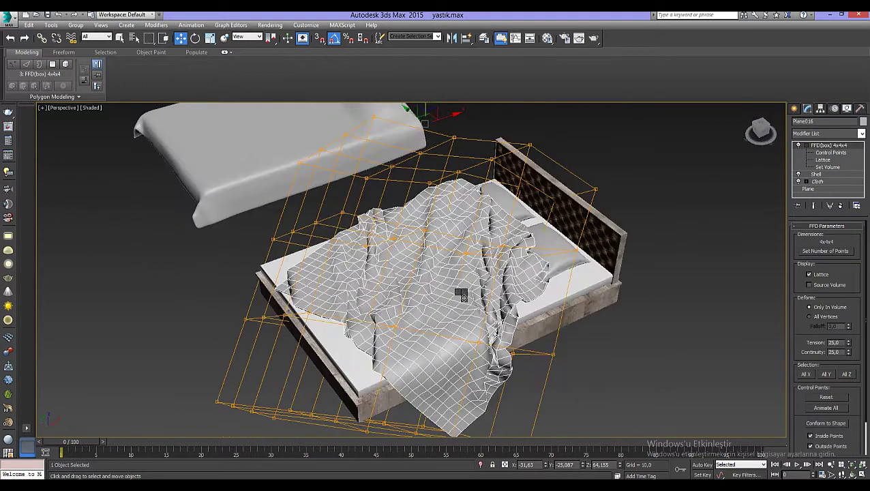
right_click(461, 295)
mouse_move(535, 388)
left_click(573, 393)
Add a new TurboSmooth modifier with Iterations set to 2.
left_click(813, 148)
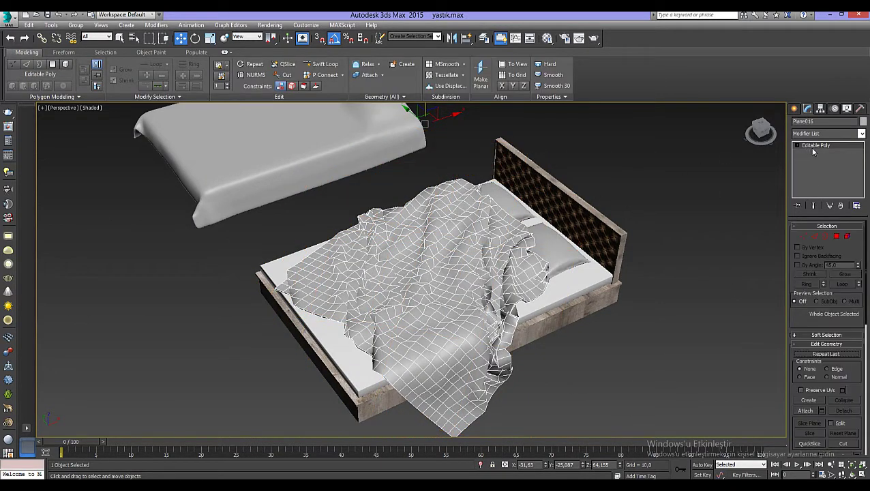
left_click(823, 134)
scroll(825, 273, "down", 3)
left_click(825, 348)
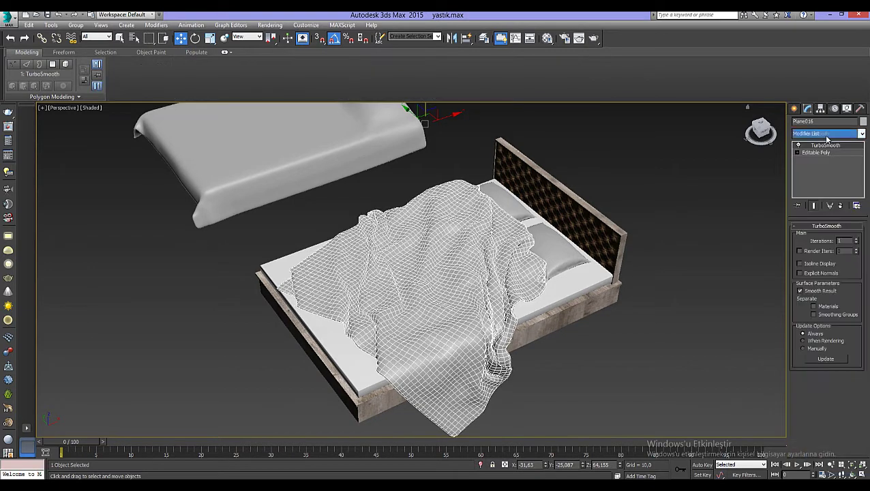
left_click(856, 241)
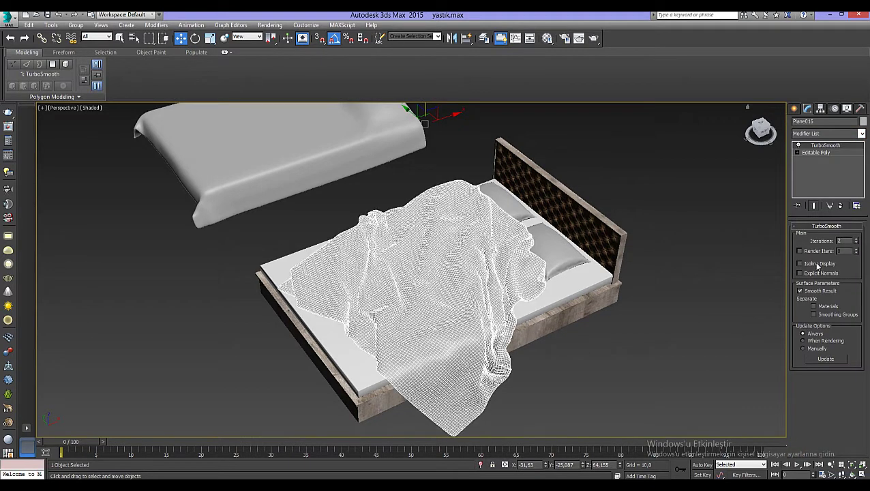
left_click(743, 292)
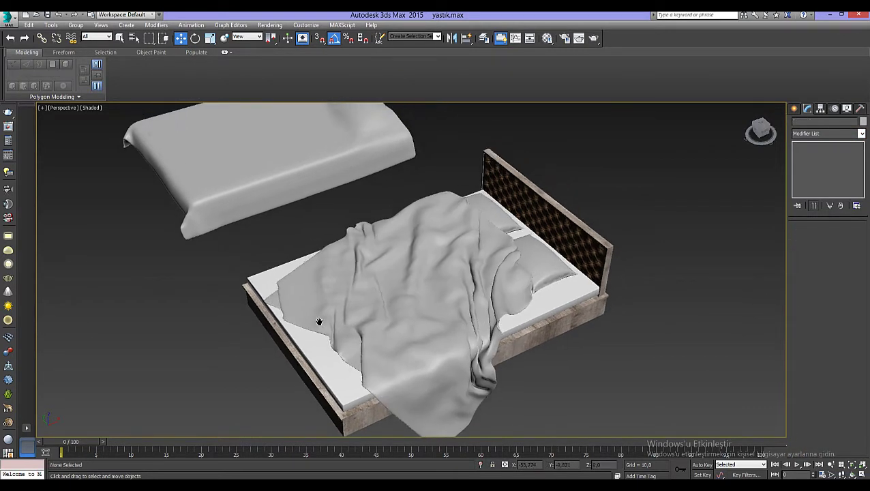
scroll(305, 310, "down", 3)
scroll(361, 314, "down", 3)
scroll(443, 316, "up", 3)
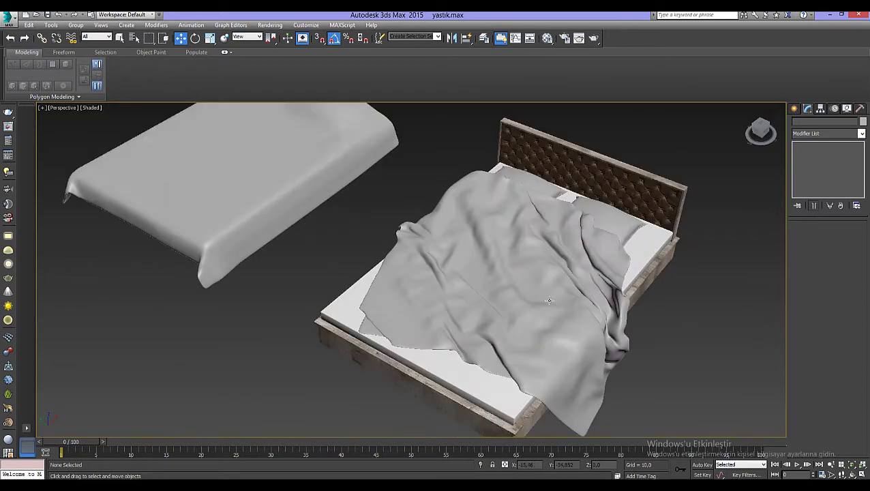
mouse_move(443, 316)
middle_mouse_down("alt")
mouse_move(561, 313)
mouse_move(663, 266)
middle_mouse_up("alt")
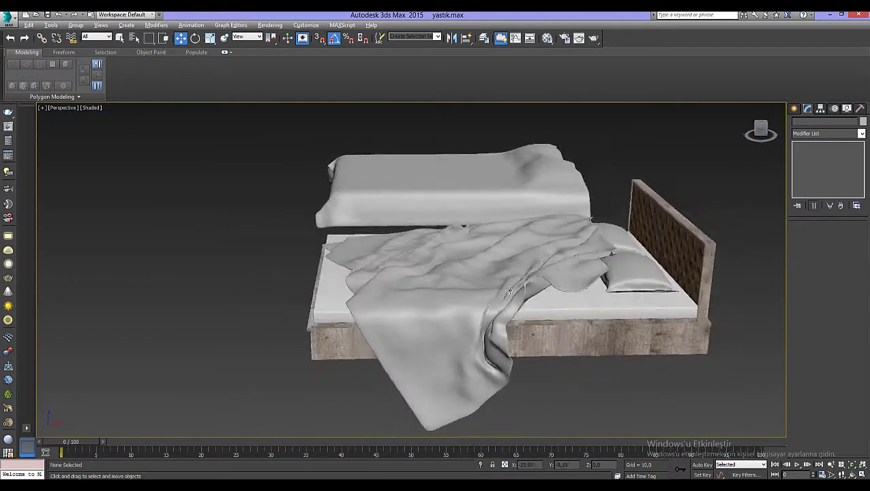
scroll(664, 266, "up", 1)
scroll(613, 269, "up", 3)
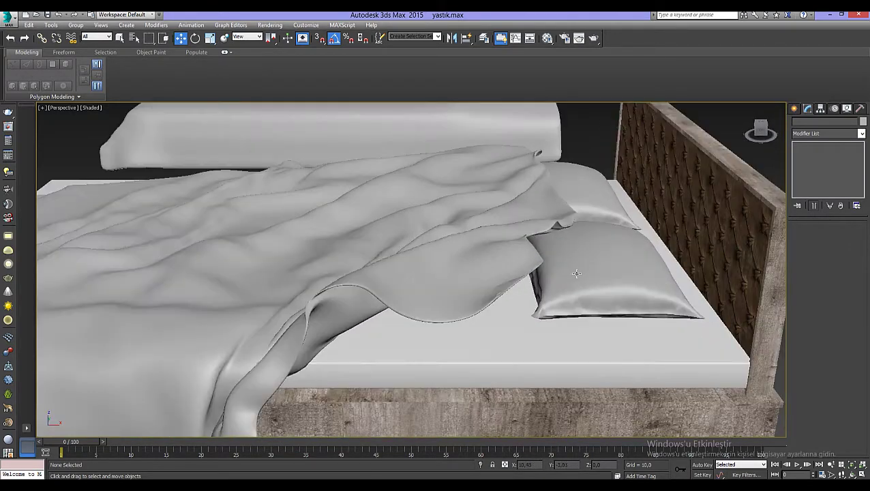
left_click(574, 273)
scroll(614, 259, "up", 3)
scroll(670, 232, "up", 2)
scroll(545, 286, "down", 5)
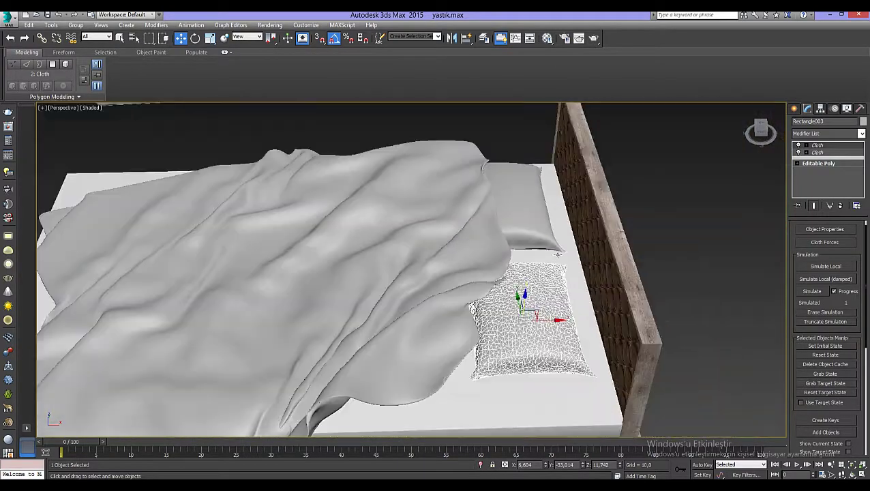
key("ctrl+d")
scroll(514, 280, "up", 3)
mouse_move(508, 301)
middle_mouse_down("alt")
mouse_move(514, 280)
mouse_move(480, 277)
mouse_move(472, 306)
middle_mouse_up("alt")
scroll(480, 277, "down", 3)
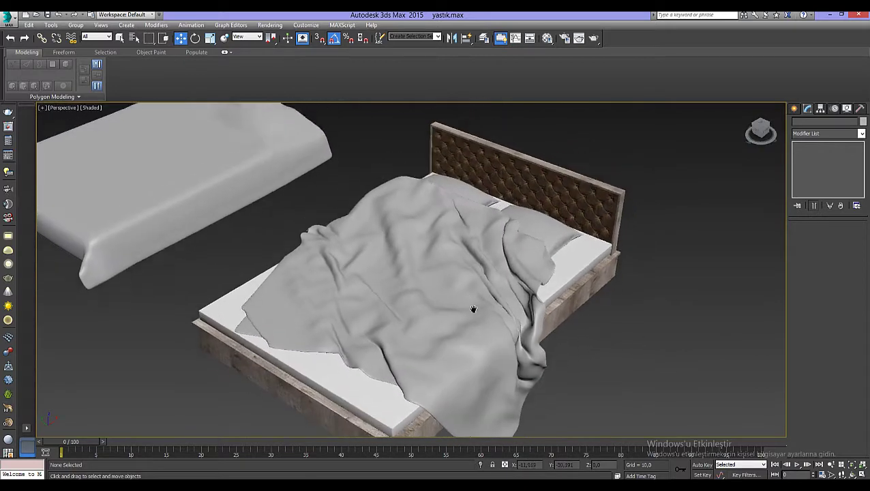
scroll(472, 307, "down", 2)
scroll(507, 257, "up", 4)
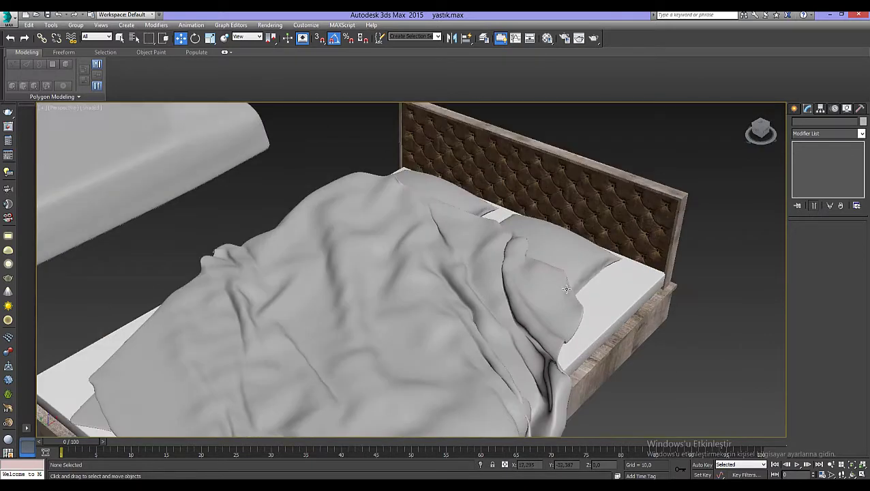
middle_click_drag(507, 257, 501, 225, "alt")
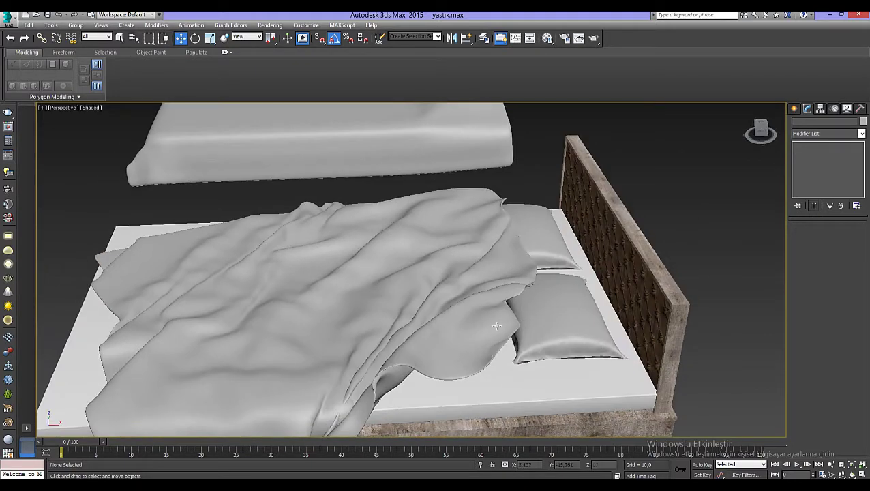
scroll(496, 326, "down", 2)
middle_click_drag(496, 326, 498, 329, "alt")
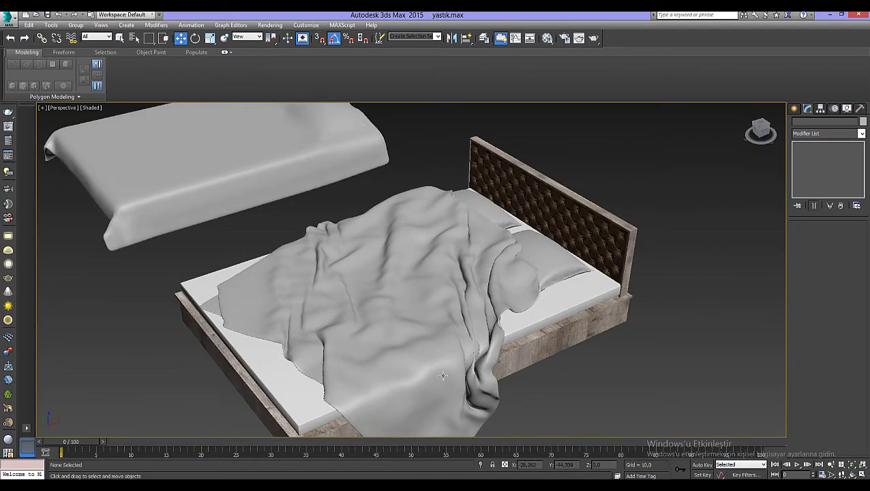